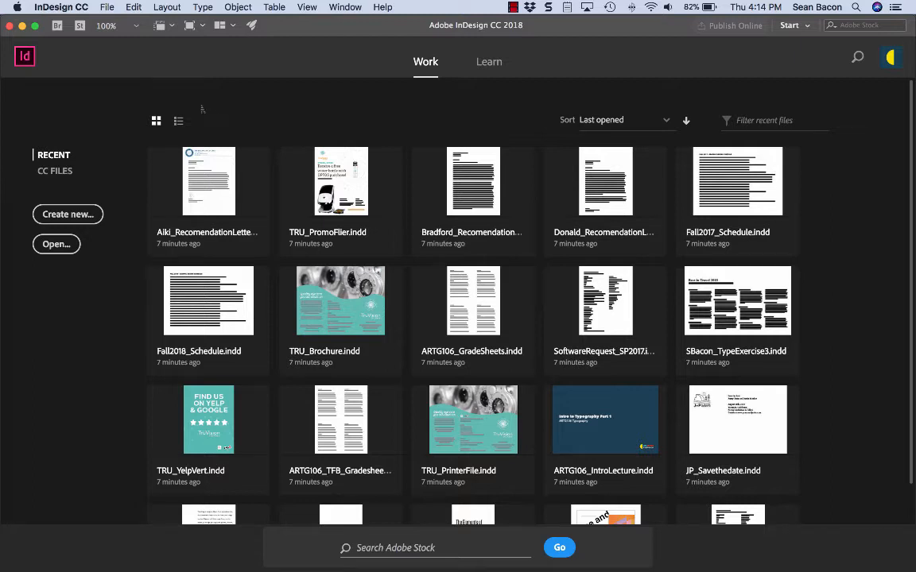
- Start a new document with the page width and height both set to 48p0
{"action": "left_click", "coordinate": [106, 7]}
{"action": "mouse_move", "coordinate": [143, 22]}
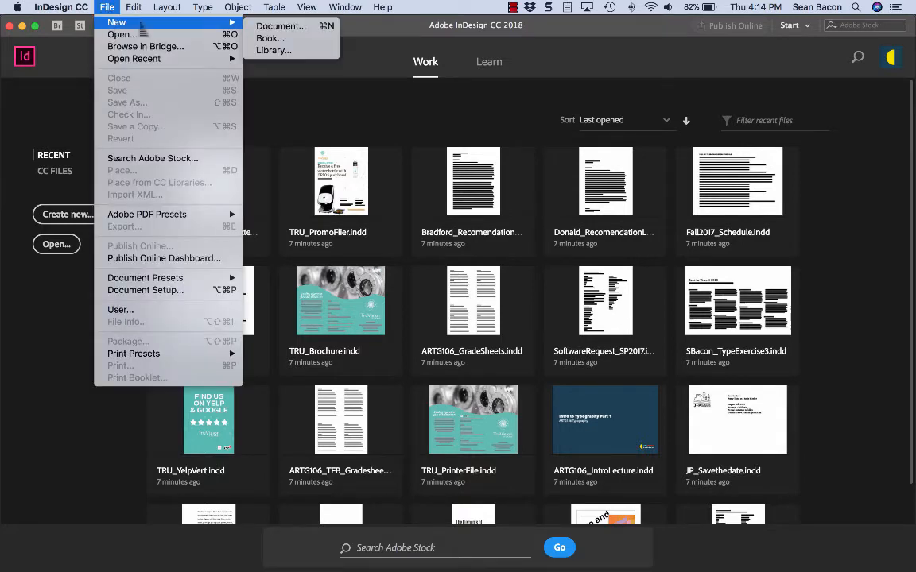
{"action": "left_click", "coordinate": [280, 26]}
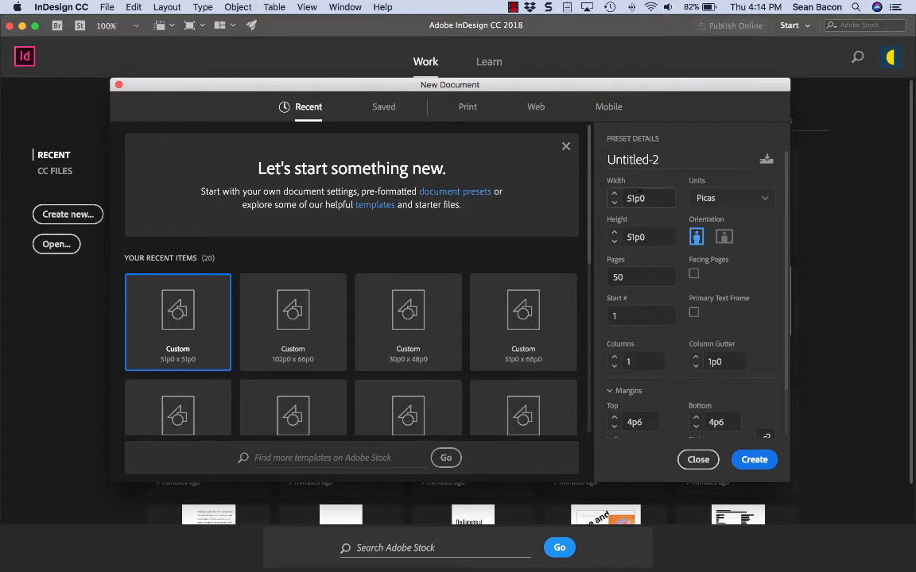
{"action": "double_click", "coordinate": [645, 198]}
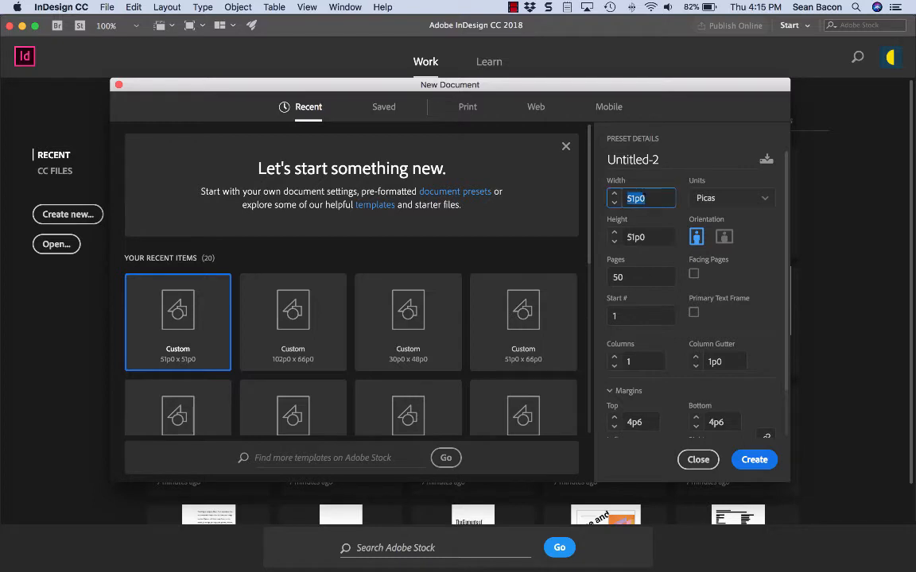
{"action": "type", "text": "48p"}
{"action": "key", "text": "Tab"}
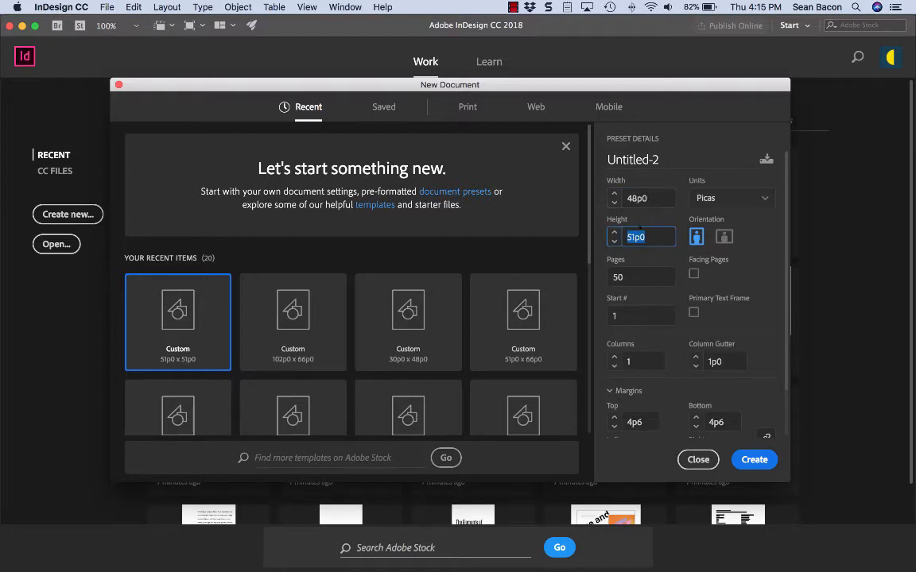
{"action": "type", "text": "48p0"}
{"action": "key", "text": "Tab"}
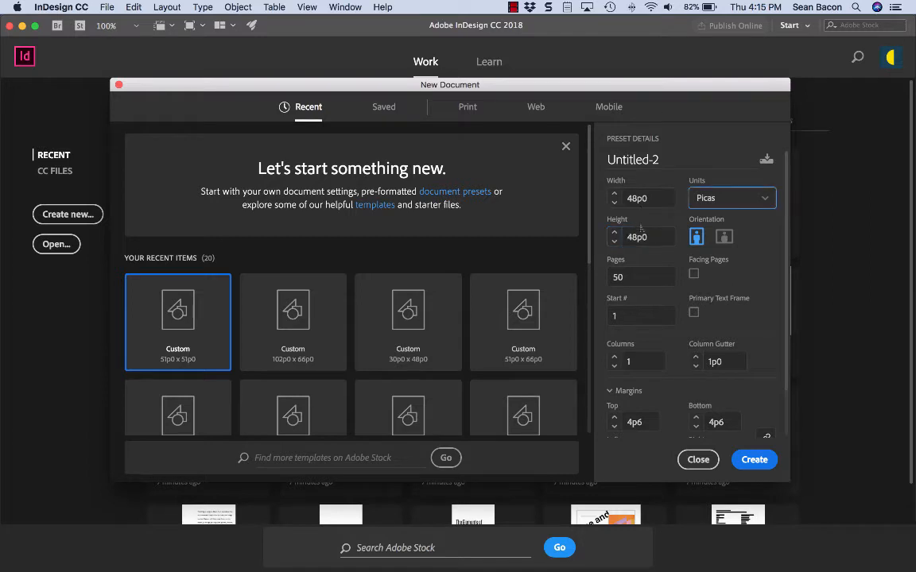
- Set the new document's page width to 30p0 and its height to 48p0
{"action": "double_click", "coordinate": [649, 198]}
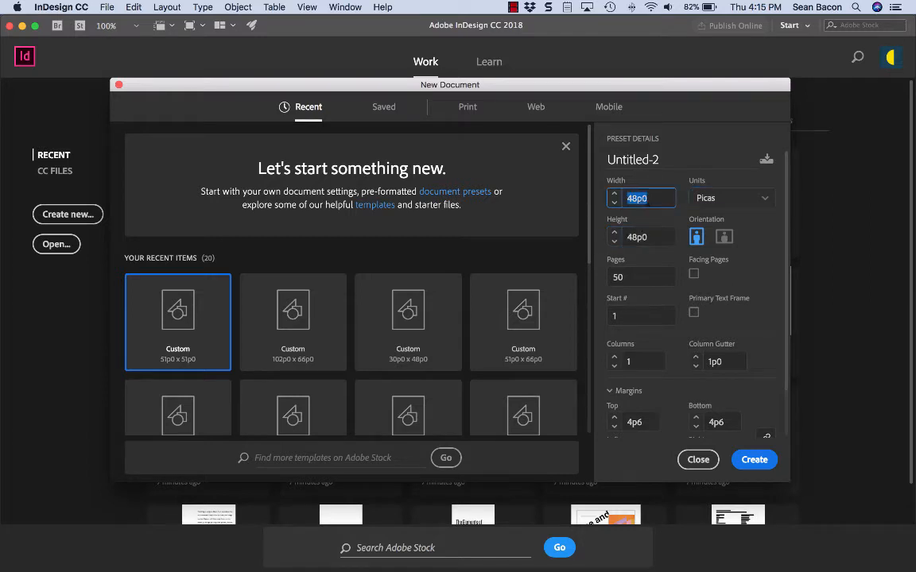
{"action": "type", "text": "30p0"}
{"action": "key", "text": "Tab"}
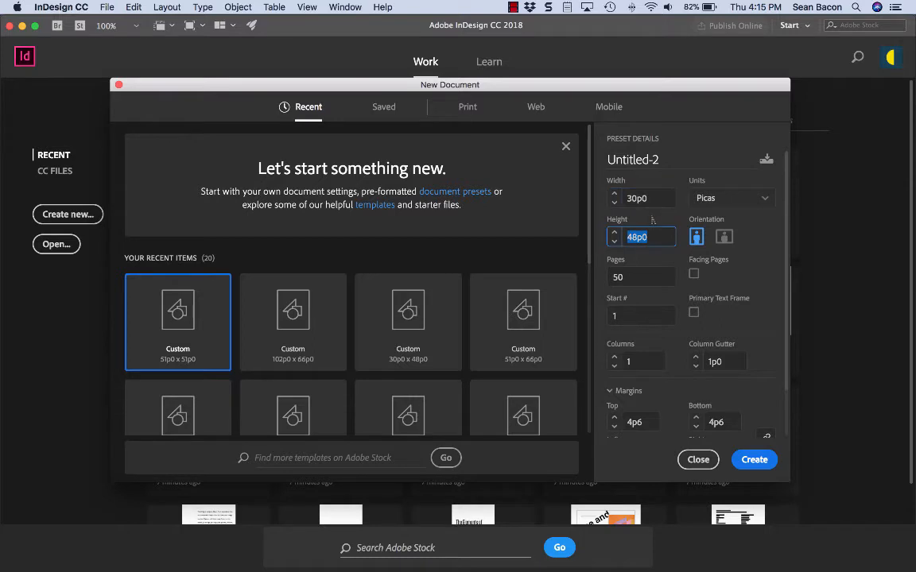
{"action": "type", "text": "48p0"}
{"action": "key", "text": "Tab"}
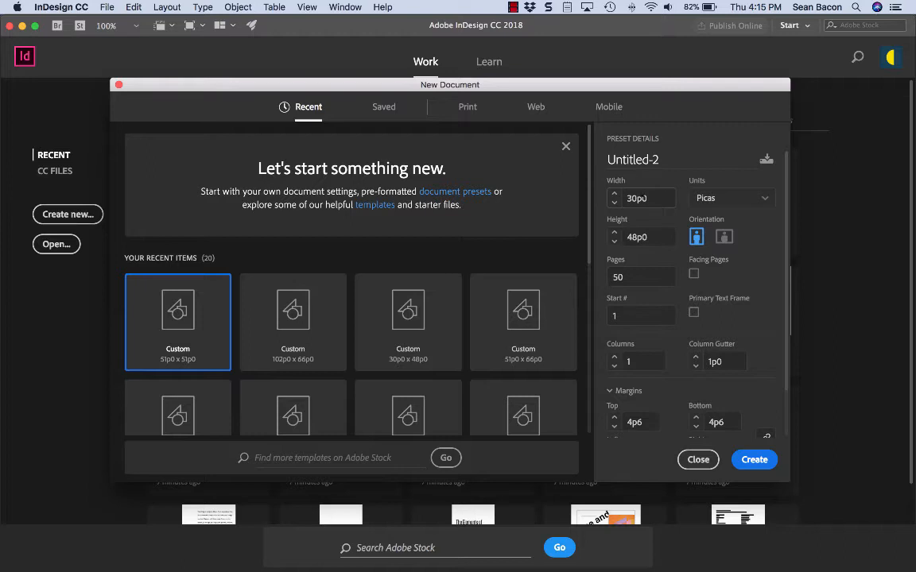
- Set the page margins to 3p0 on all four sides
{"action": "scroll", "coordinate": [662, 223], "scroll_direction": "down", "scroll_amount": 3}
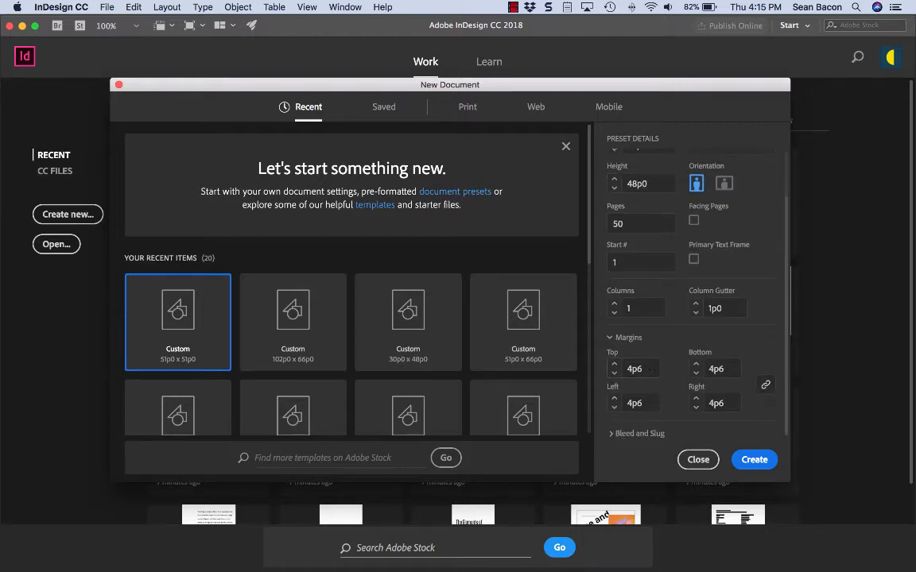
{"action": "double_click", "coordinate": [636, 369]}
{"action": "type", "text": "3p0"}
{"action": "key", "text": "Tab"}
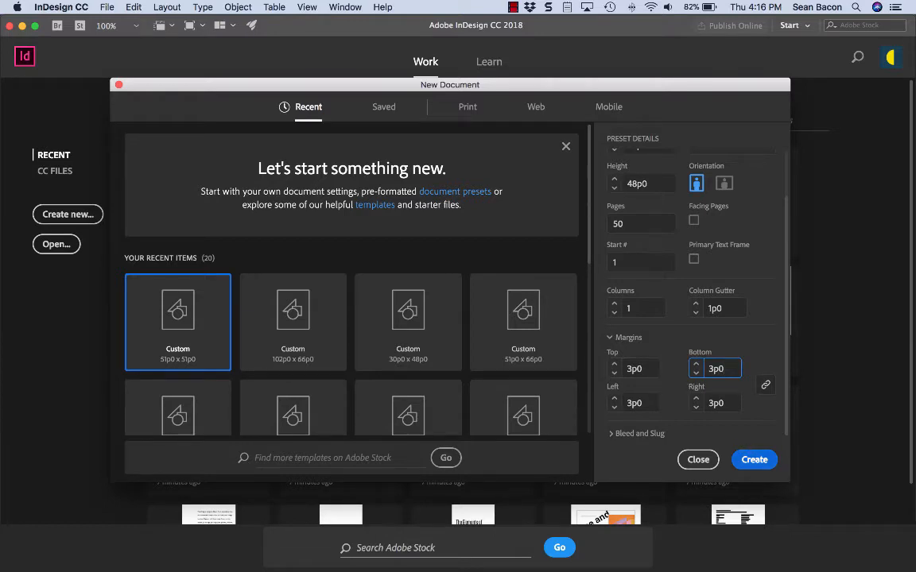
- Enable facing pages, set the page count to 10, and create the document
{"action": "scroll", "coordinate": [716, 338], "scroll_direction": "up", "scroll_amount": 2}
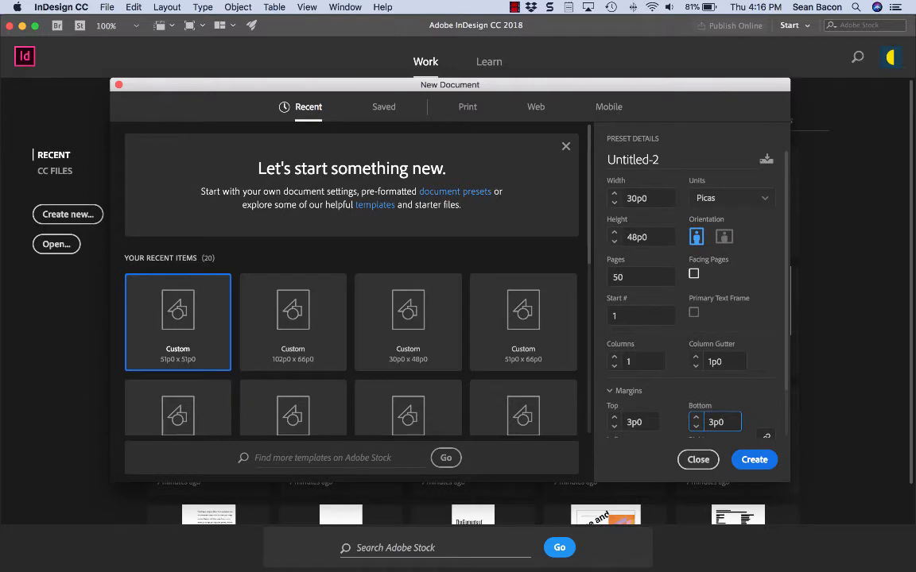
{"action": "left_click", "coordinate": [693, 273]}
{"action": "double_click", "coordinate": [635, 276]}
{"action": "type", "text": "51"}
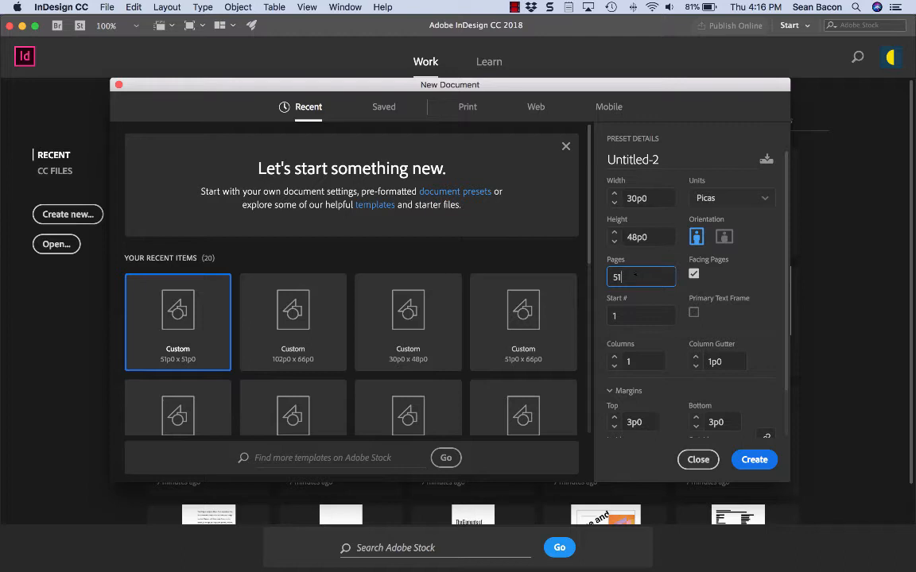
{"action": "type", "text": "1"}
{"action": "key", "text": "BackSpace"}
{"action": "key", "text": "BackSpace"}
{"action": "key", "text": "BackSpace"}
{"action": "type", "text": "10"}
{"action": "left_click", "coordinate": [761, 463]}
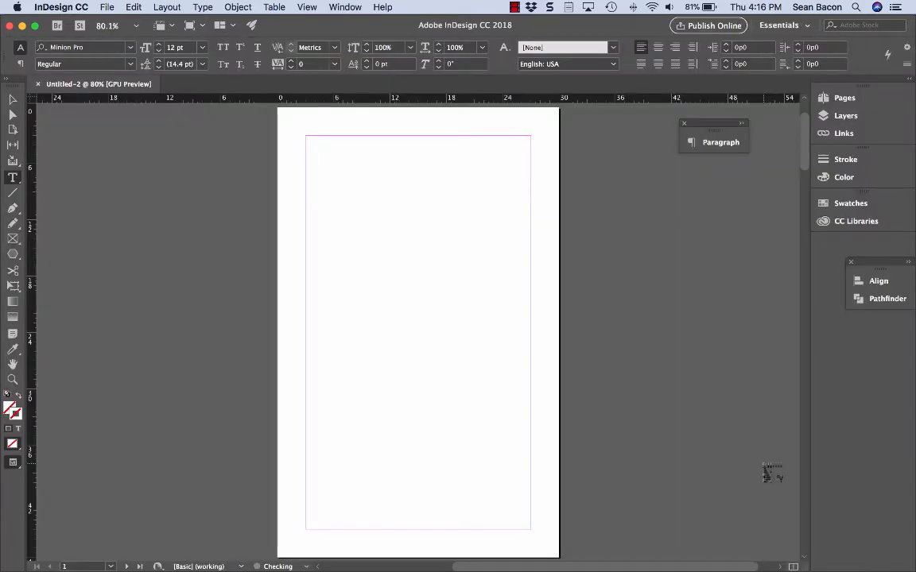
- Show the document's page thumbnails and look through the facing-page spreads at a reduced zoom
{"action": "left_click", "coordinate": [844, 98]}
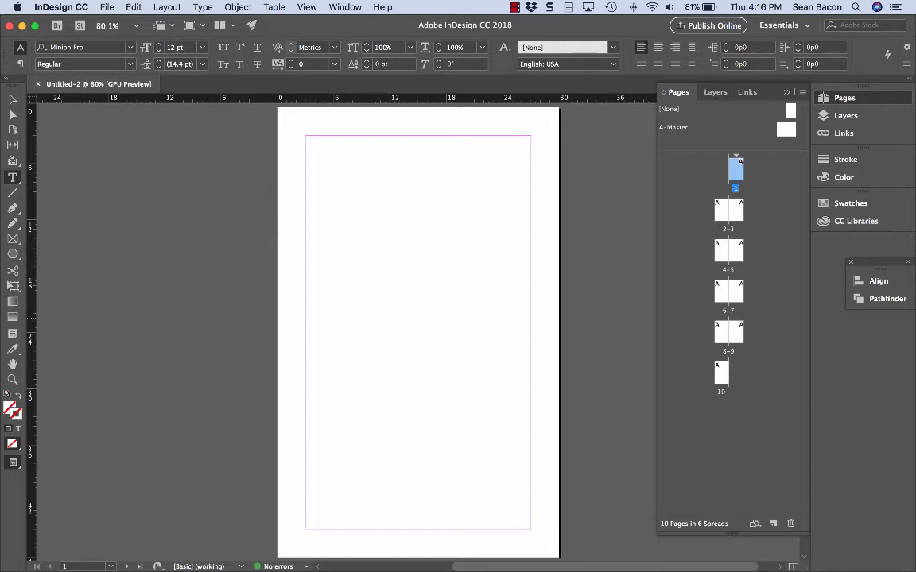
{"action": "left_click", "coordinate": [767, 313]}
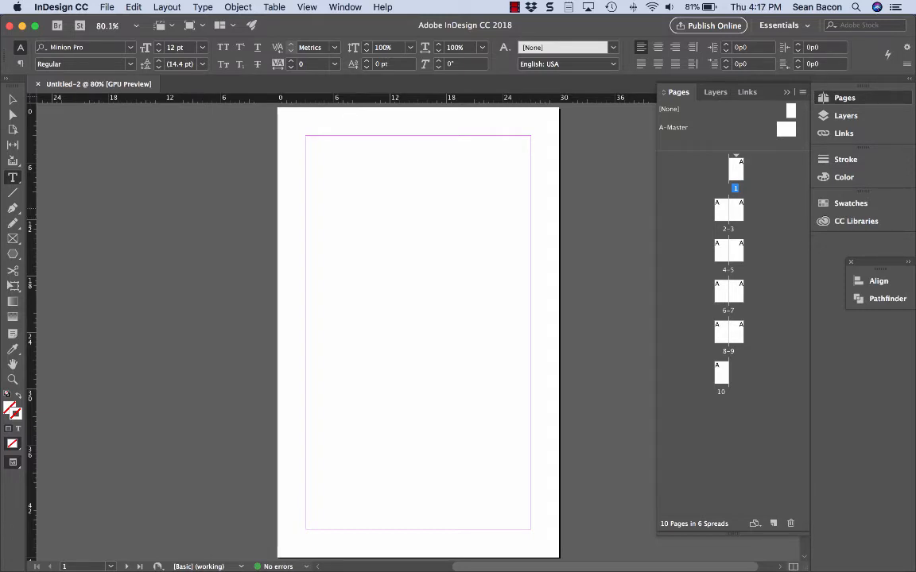
{"action": "scroll", "coordinate": [414, 258], "scroll_direction": "down", "scroll_amount": 1}
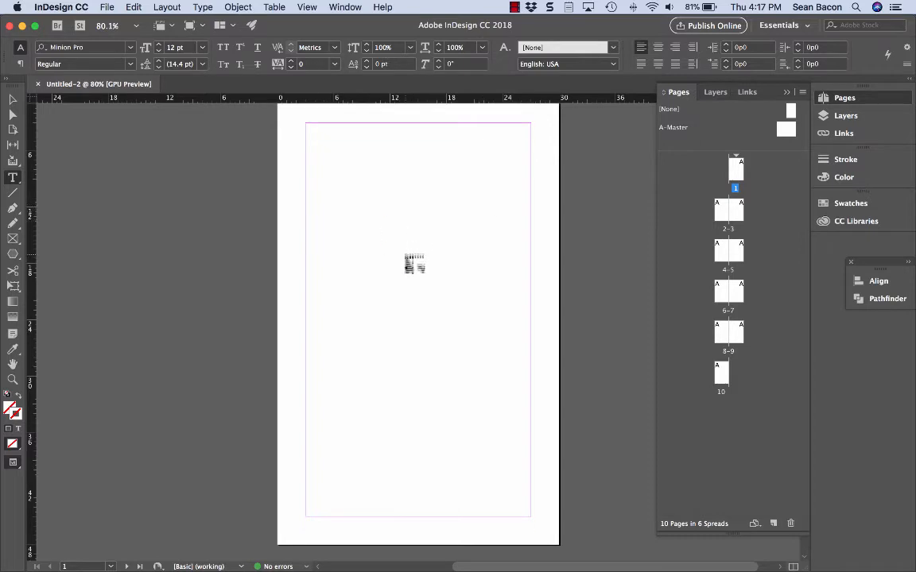
{"action": "scroll", "coordinate": [414, 262], "scroll_direction": "down", "scroll_amount": 20}
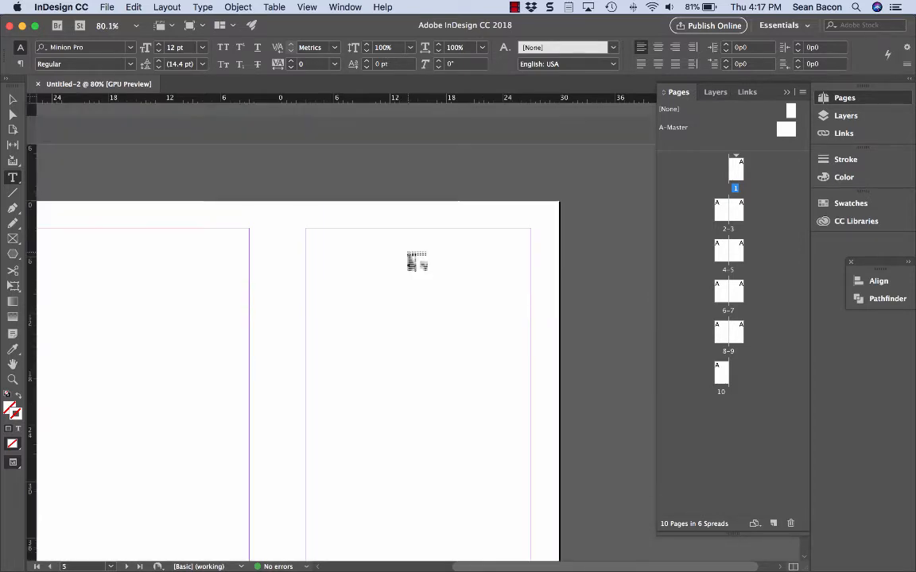
{"action": "scroll", "coordinate": [415, 262], "scroll_direction": "down", "scroll_amount": 8}
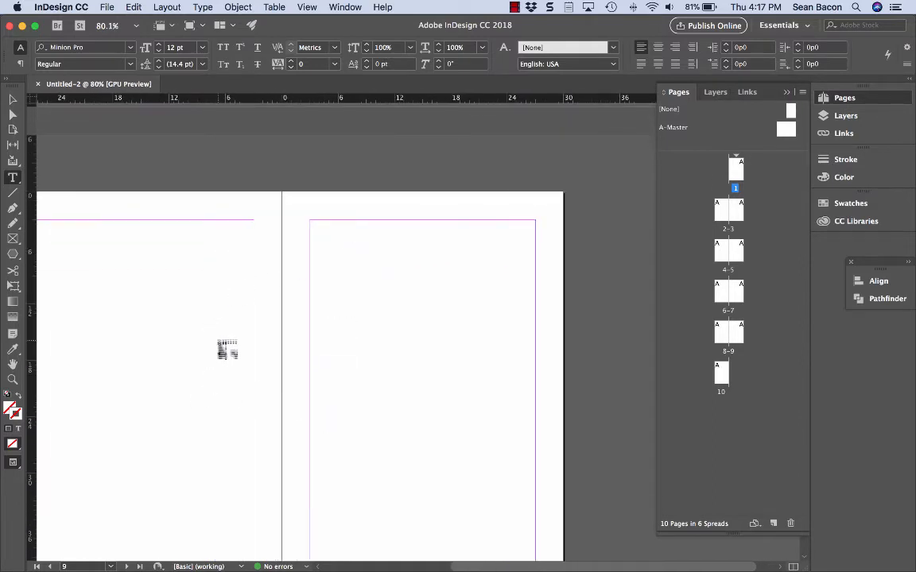
{"action": "key", "text": "super+minus"}
{"action": "key", "text": "super+minus"}
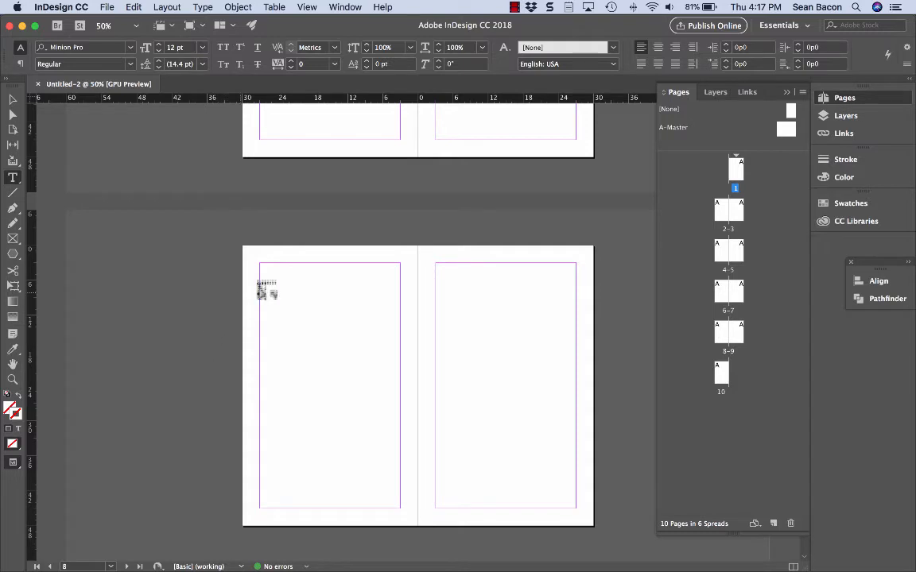
- Draw a rectangle about 66p7.5 by 41p4.5 across the page 4–5 spread, extending past its sides, and fill it with blue #00aac6
{"action": "scroll", "coordinate": [262, 290], "scroll_direction": "up", "scroll_amount": 10}
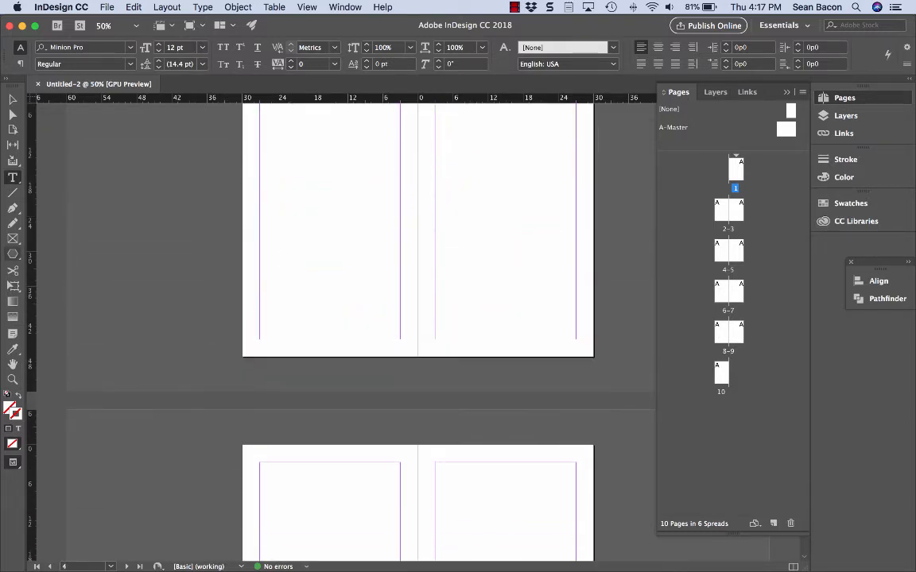
{"action": "left_click_drag", "start_coordinate": [13, 254], "coordinate": [67, 269]}
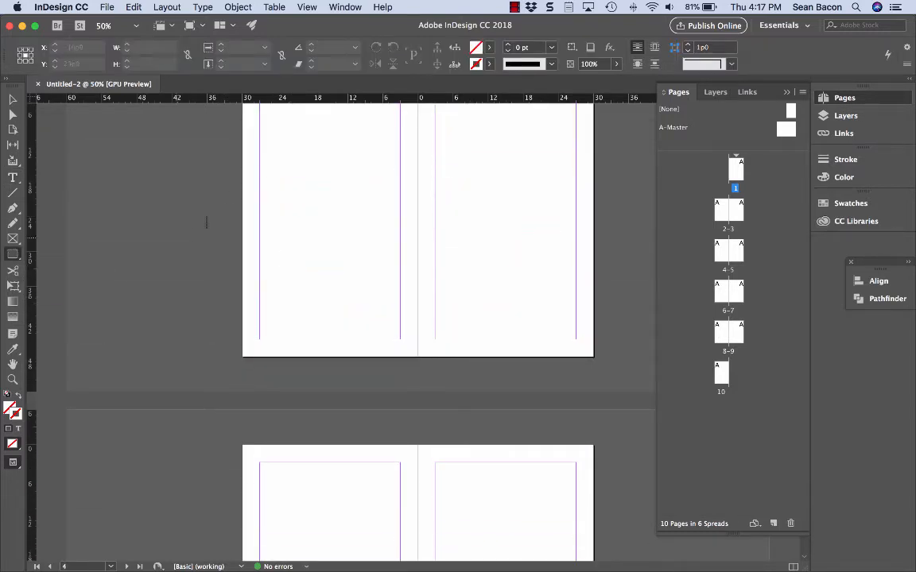
{"action": "left_click_drag", "start_coordinate": [222, 119], "coordinate": [613, 361]}
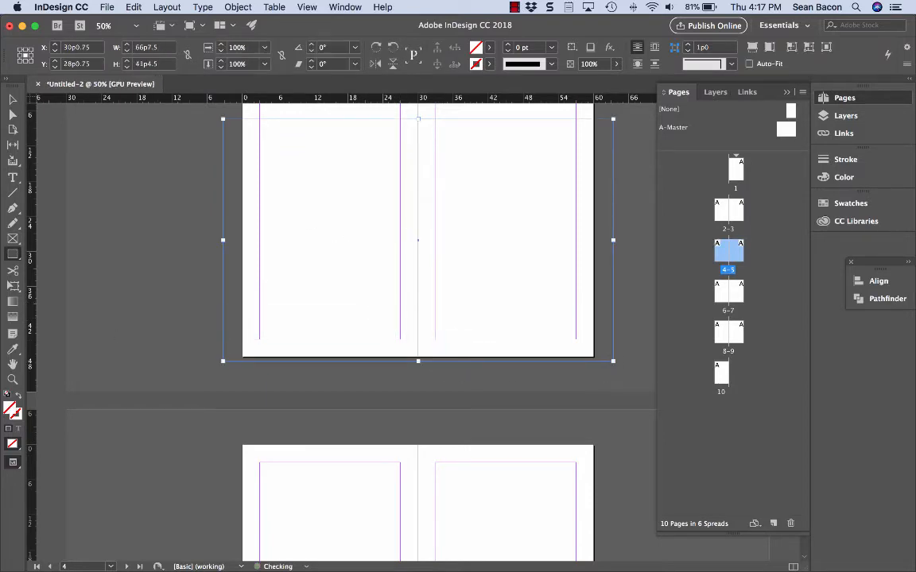
{"action": "double_click", "coordinate": [10, 407]}
{"action": "left_click_drag", "start_coordinate": [374, 310], "coordinate": [406, 271]}
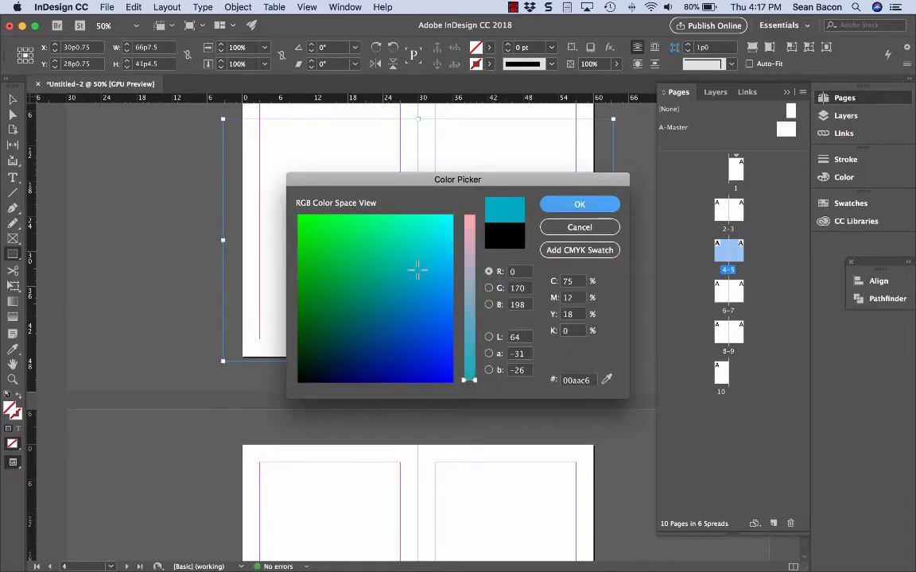
{"action": "left_click", "coordinate": [547, 205]}
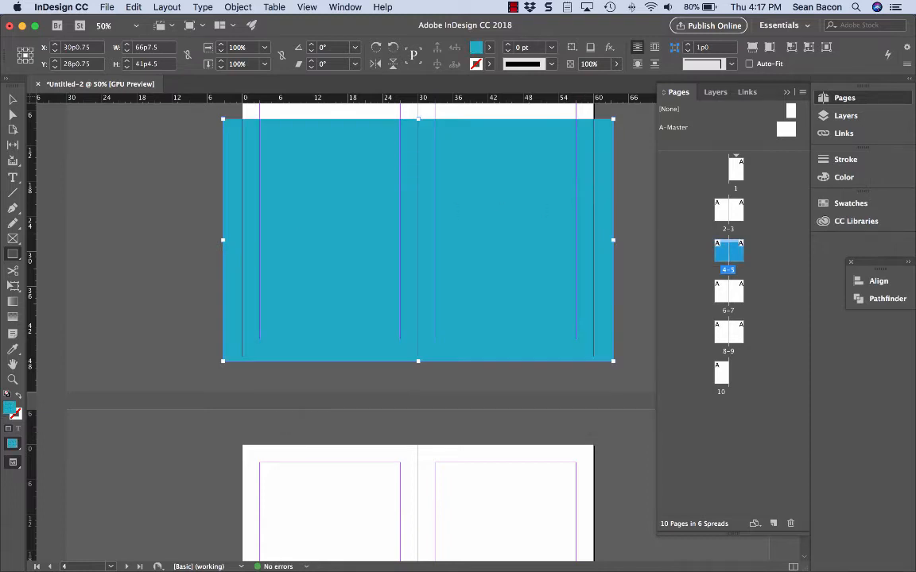
{"action": "left_click", "coordinate": [13, 100]}
{"action": "left_click", "coordinate": [145, 185]}
- Create a text frame with the letter Q on the pasteboard beside page 4 and convert the letter to outlines
{"action": "scroll", "coordinate": [143, 192], "scroll_direction": "up", "scroll_amount": 1}
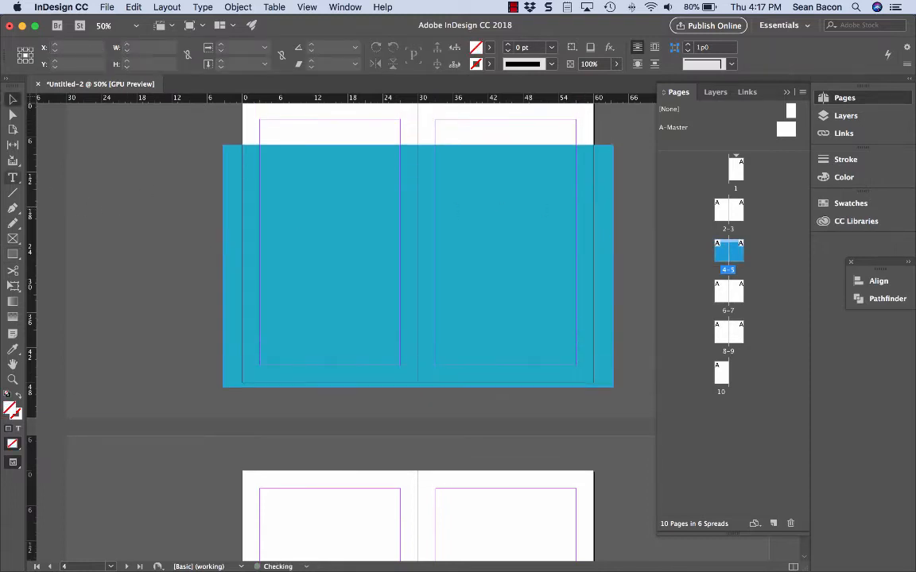
{"action": "left_click", "coordinate": [13, 178]}
{"action": "left_click_drag", "start_coordinate": [102, 172], "coordinate": [215, 252]}
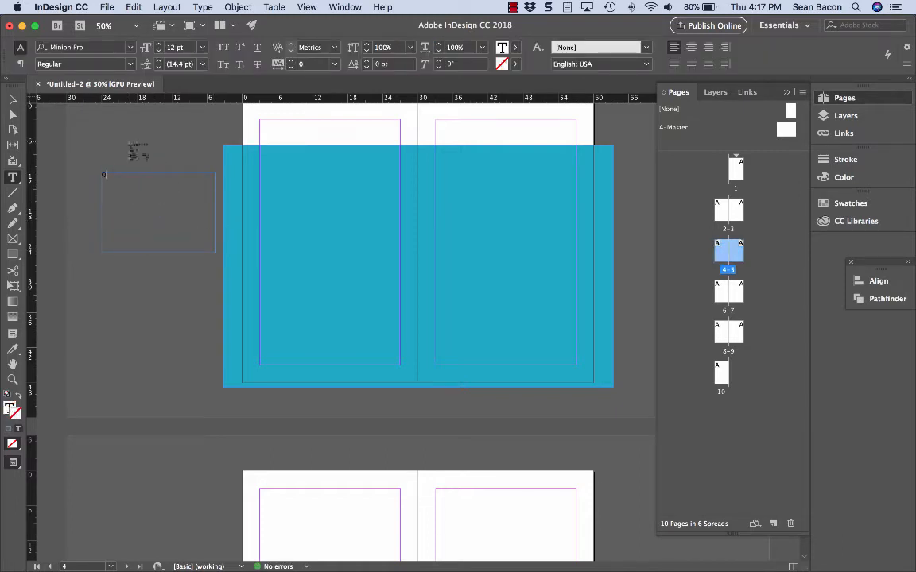
{"action": "key", "text": "Escape"}
{"action": "key", "text": "shift+super+o"}
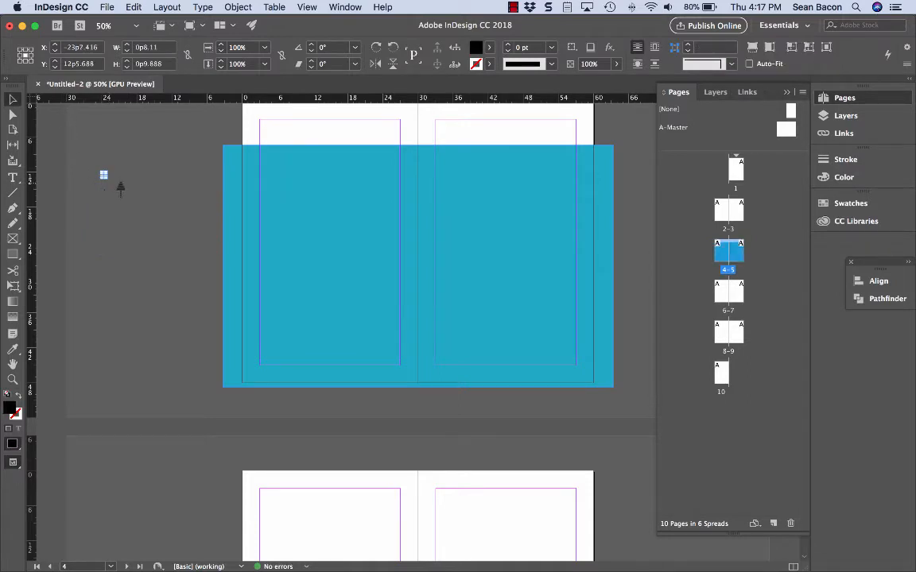
- Enlarge the outlined Q to about 15p3 by 18p7 and move it to the blue rectangle's left edge
{"action": "key", "text": "super+1"}
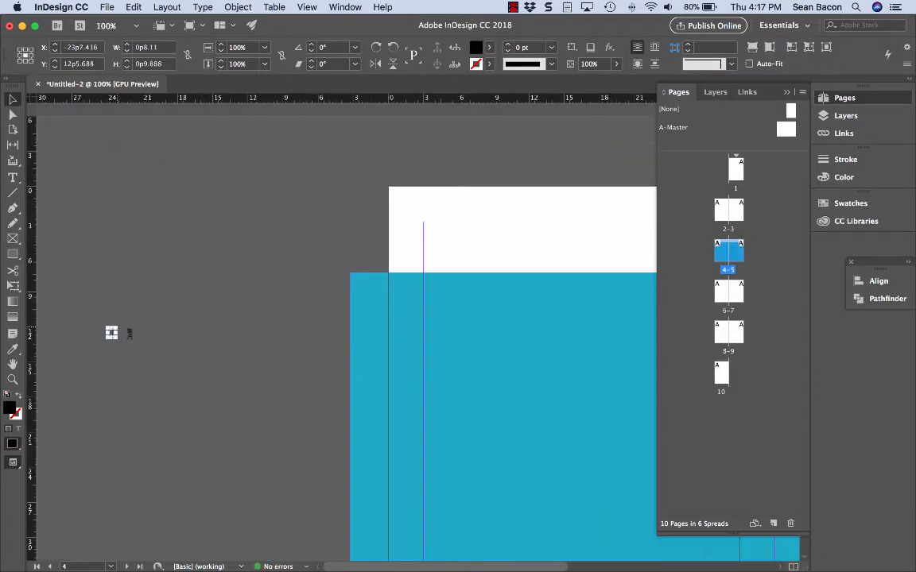
{"action": "left_click_drag", "start_coordinate": [117, 327], "coordinate": [268, 266]}
{"action": "left_click_drag", "start_coordinate": [286, 337], "coordinate": [287, 337]}
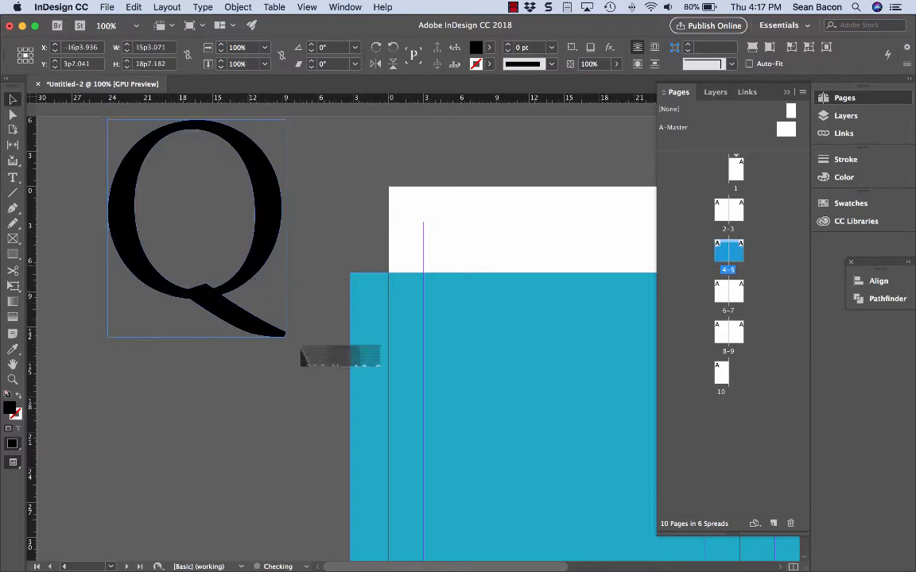
{"action": "left_click_drag", "start_coordinate": [251, 283], "coordinate": [326, 429]}
- Scale the Q up to about 31p10 by 38p9 and place it partly off page 4, overlapping the blue rectangle
{"action": "key", "text": "super+minus"}
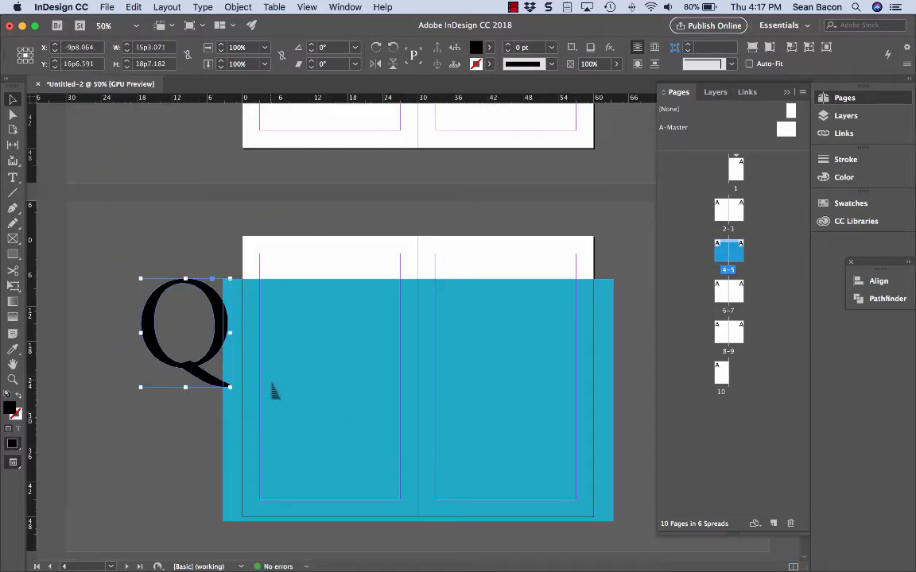
{"action": "left_click_drag", "start_coordinate": [229, 279], "coordinate": [328, 249]}
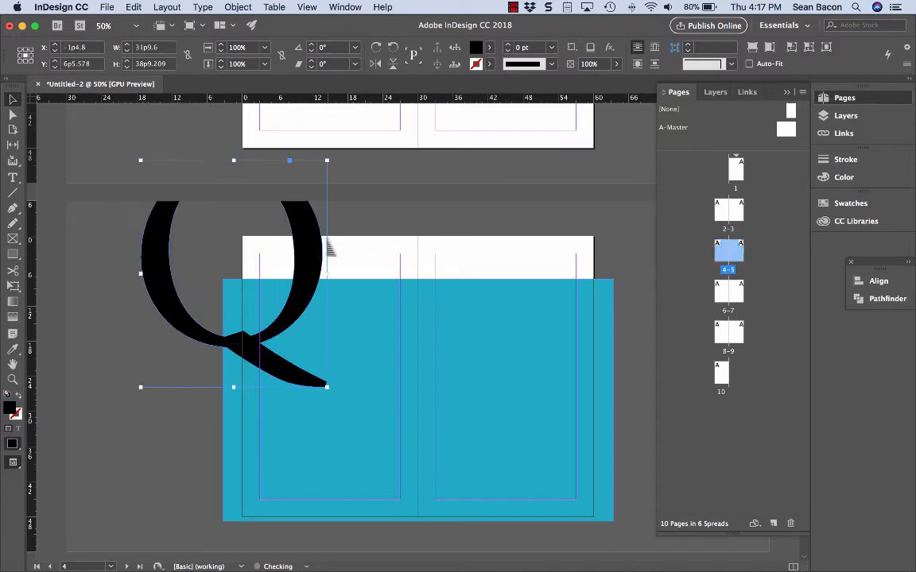
{"action": "left_click_drag", "start_coordinate": [275, 213], "coordinate": [271, 325]}
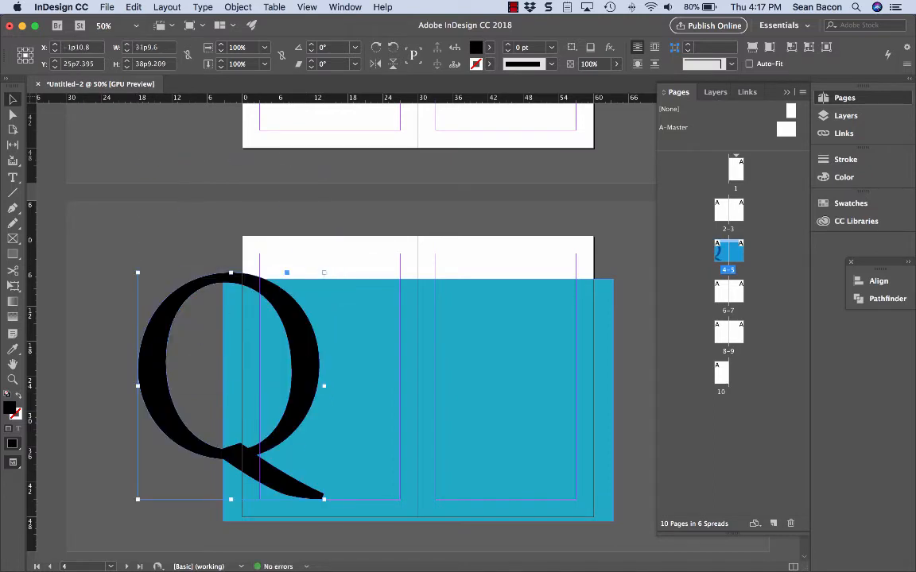
{"action": "left_click_drag", "start_coordinate": [271, 282], "coordinate": [243, 277]}
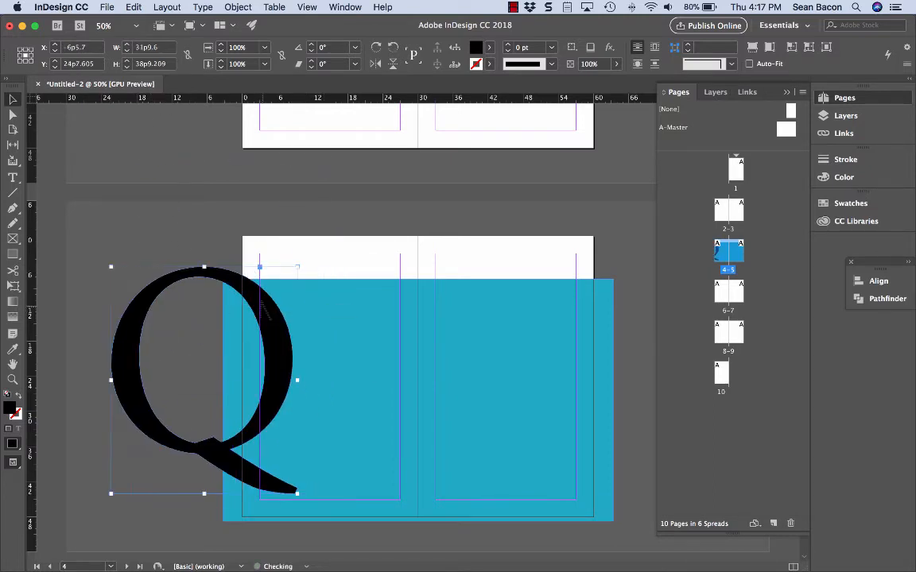
{"action": "left_click", "coordinate": [203, 7]}
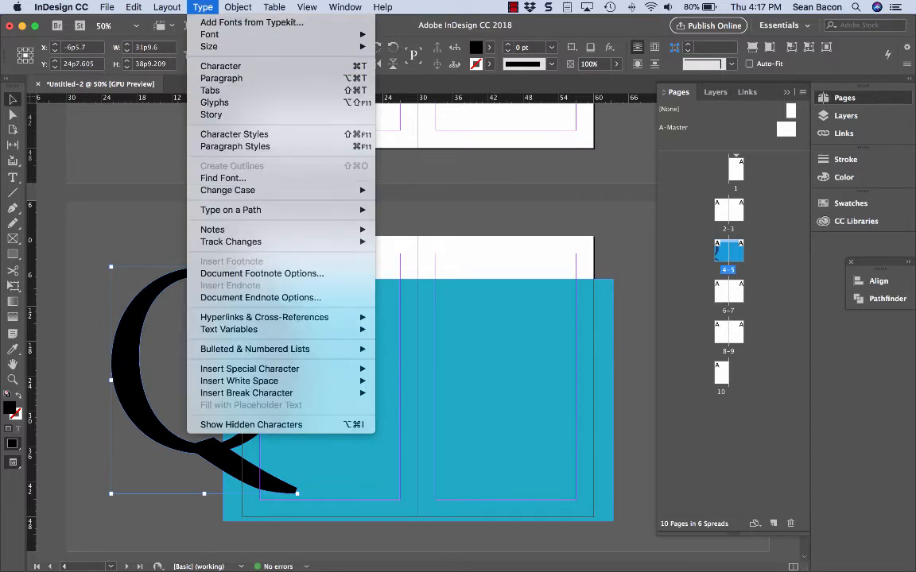
{"action": "key", "text": "Escape"}
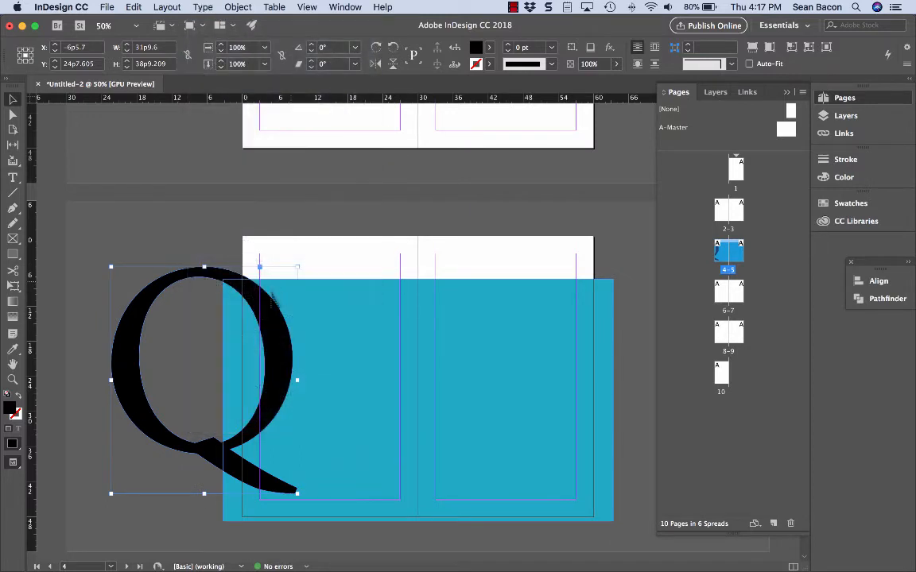
- Move the outlined Q up and farther onto page 4, and scale it proportionally to about 53p3 by 64p11
{"action": "left_click_drag", "start_coordinate": [259, 293], "coordinate": [287, 271]}
{"action": "left_click_drag", "start_coordinate": [328, 480], "coordinate": [390, 419]}
{"action": "key", "text": "super+z"}
{"action": "left_click_drag", "start_coordinate": [153, 374], "coordinate": [192, 357]}
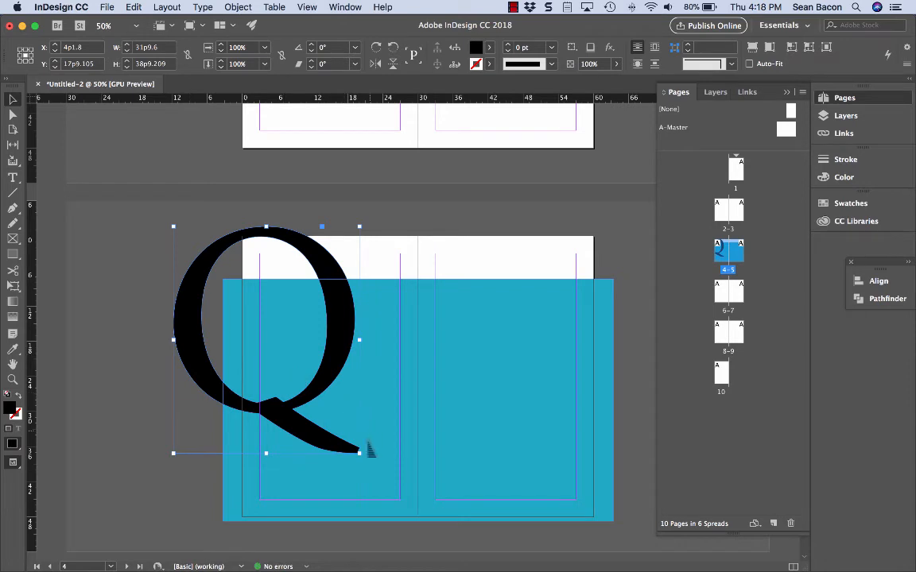
{"action": "left_click_drag", "start_coordinate": [360, 454], "coordinate": [394, 386]}
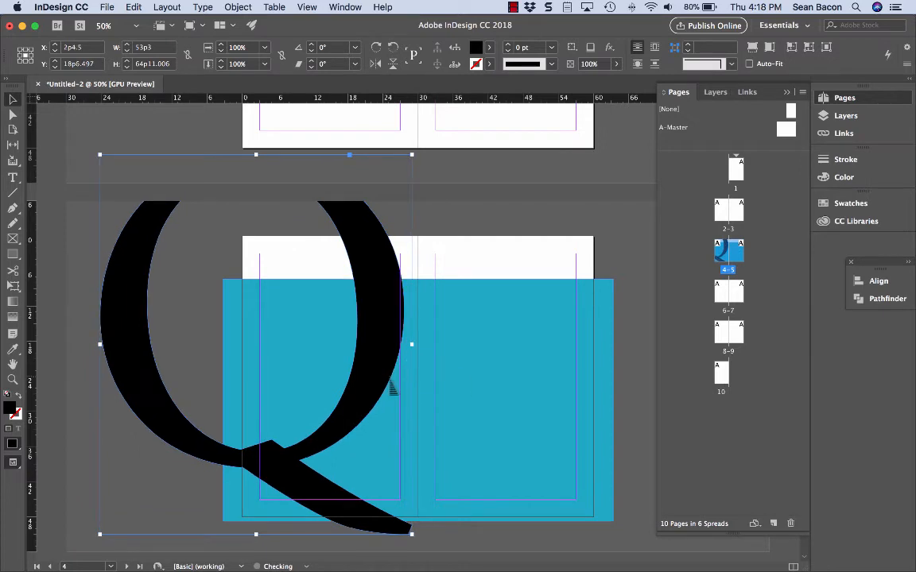
{"action": "key", "text": "super+minus"}
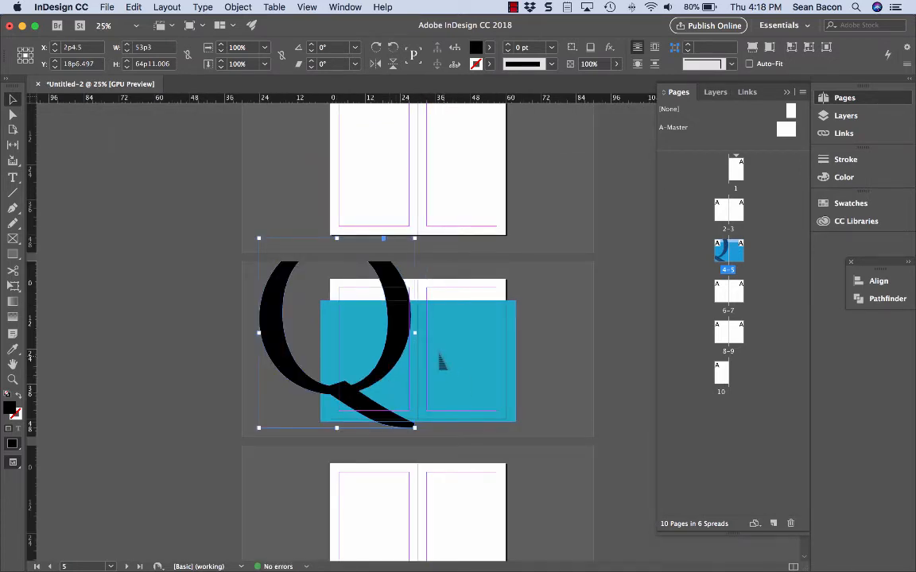
{"action": "key", "text": "i"}
{"action": "left_click", "coordinate": [469, 301]}
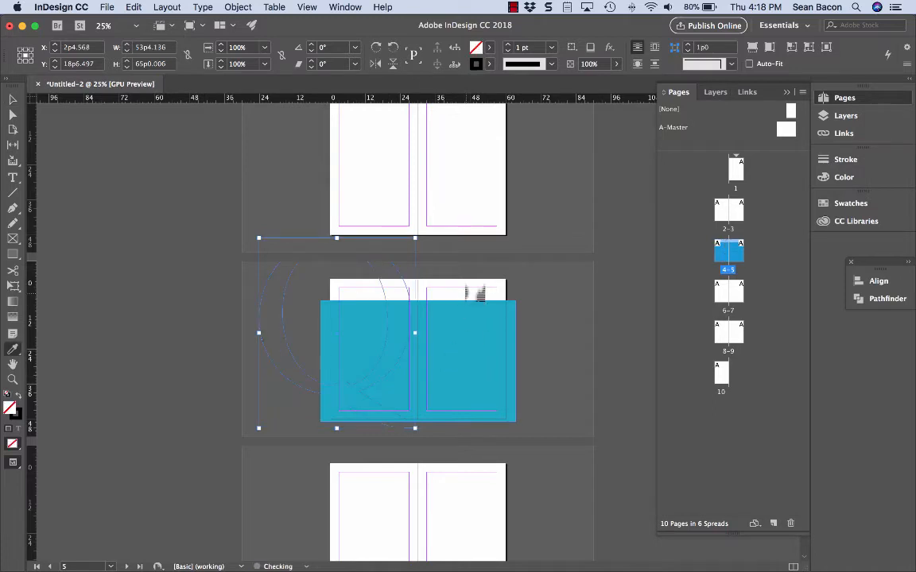
{"action": "key", "text": "super+z"}
{"action": "key", "text": "v"}
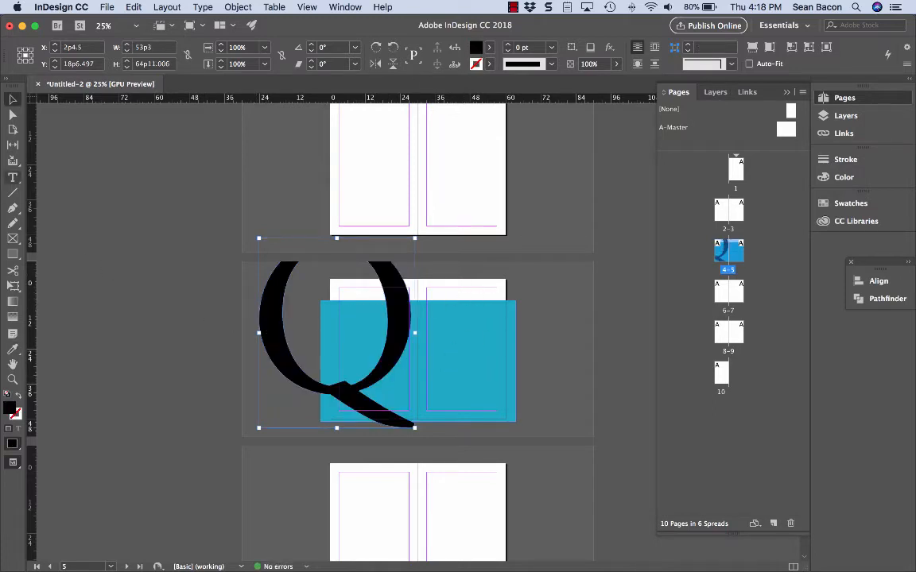
- Draw an empty text frame about 15p3 by 29p3 on page 5, overlapping the blue rectangle
{"action": "left_click", "coordinate": [13, 177]}
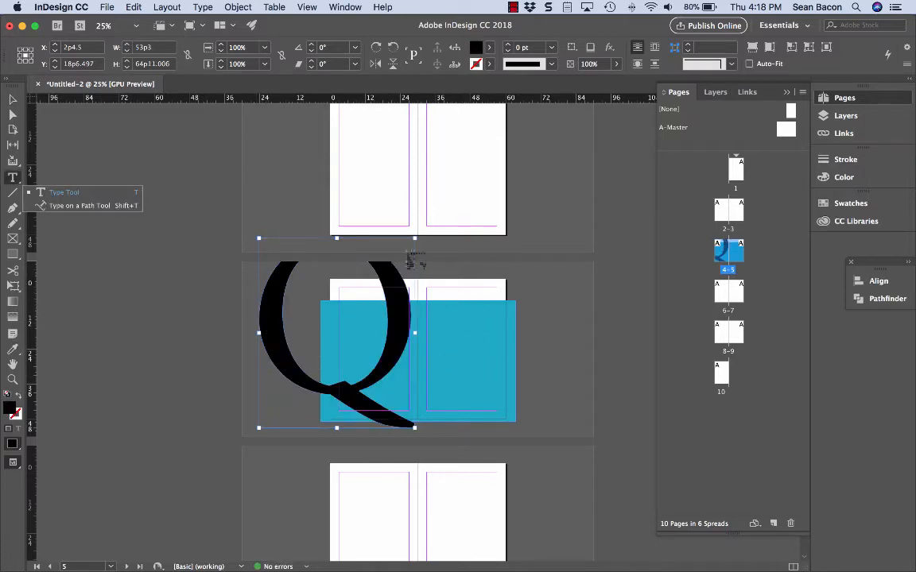
{"action": "left_click", "coordinate": [484, 374]}
{"action": "left_click", "coordinate": [13, 100]}
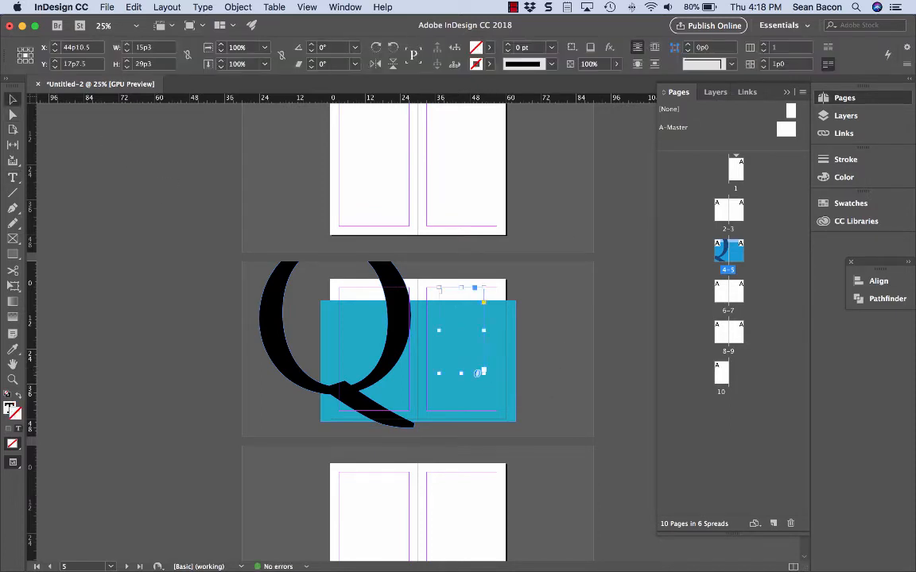
- Copy the Q in place onto the page 2–3 spread and move that copy over page 3's outer edge, at about X 62p10.5
{"action": "scroll", "coordinate": [358, 235], "scroll_direction": "up", "scroll_amount": 5}
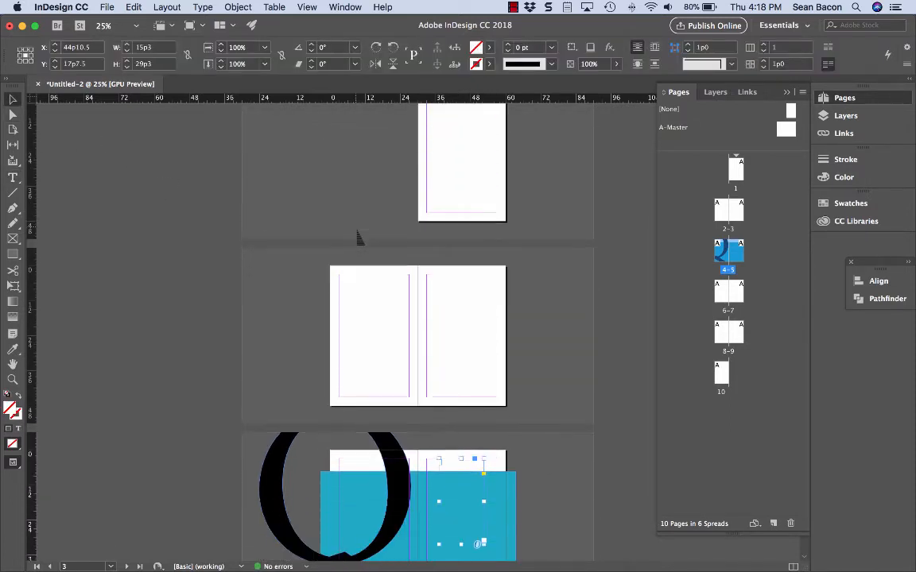
{"action": "scroll", "coordinate": [358, 235], "scroll_direction": "down", "scroll_amount": 8}
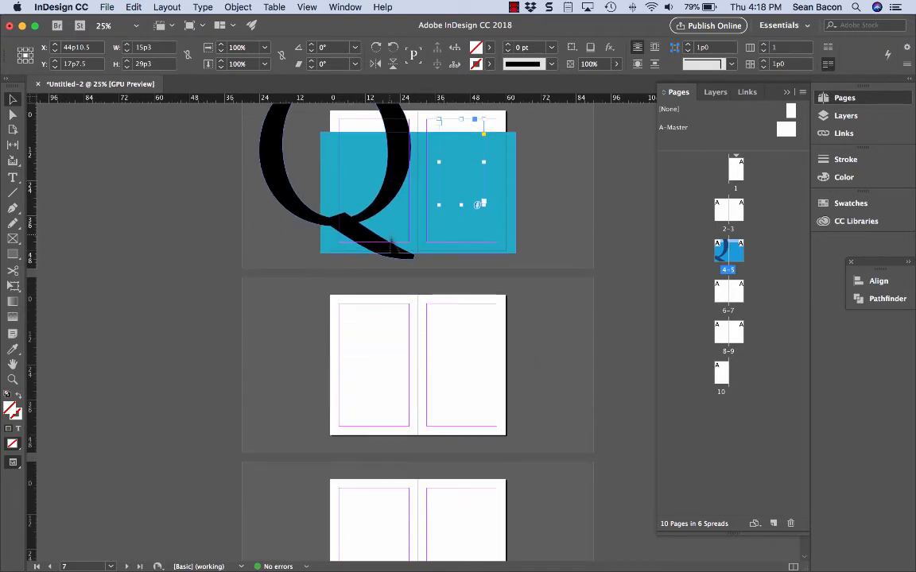
{"action": "scroll", "coordinate": [408, 209], "scroll_direction": "up", "scroll_amount": 2}
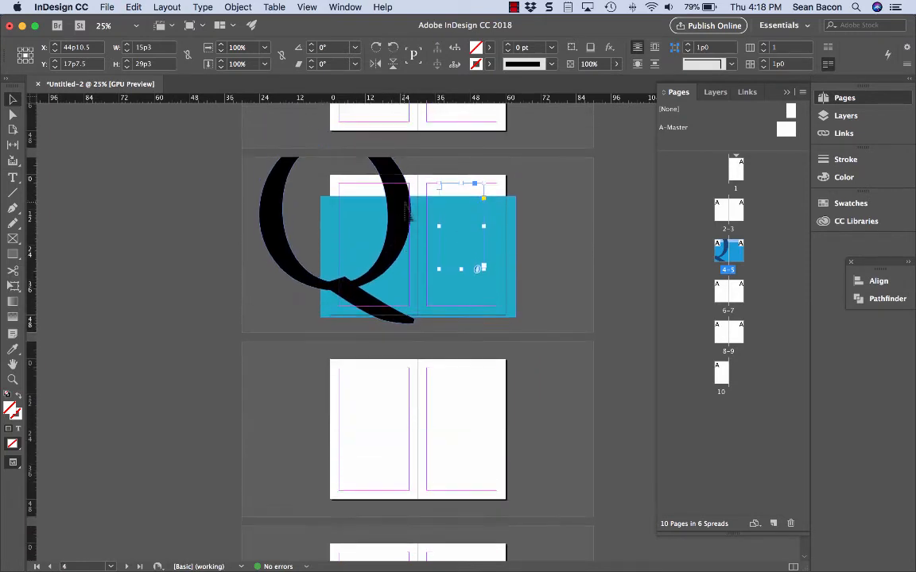
{"action": "scroll", "coordinate": [407, 209], "scroll_direction": "up", "scroll_amount": 2}
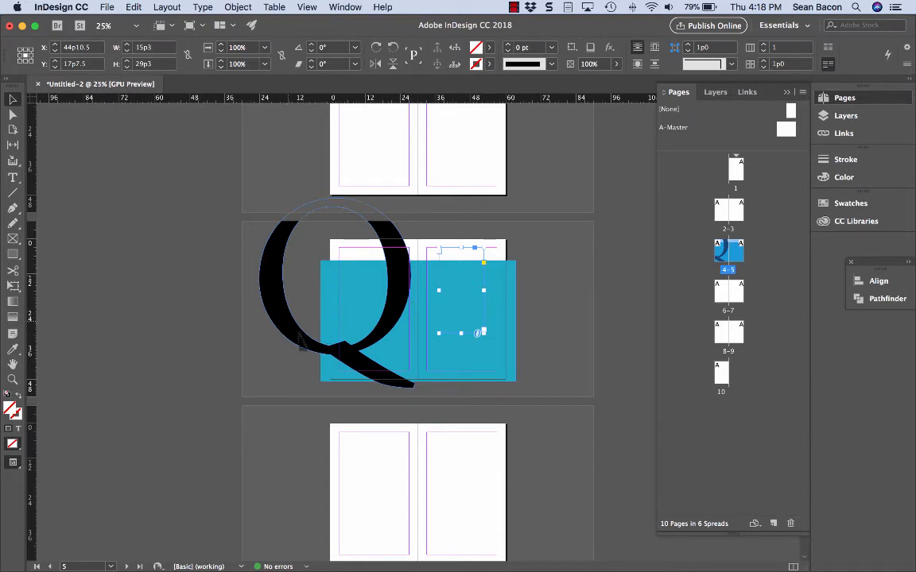
{"action": "left_click", "coordinate": [380, 342]}
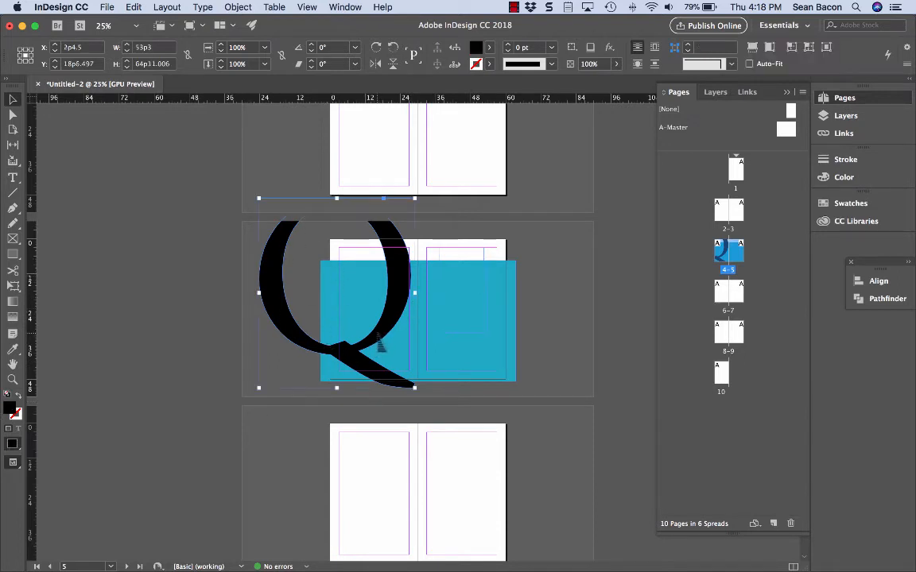
{"action": "scroll", "coordinate": [379, 344], "scroll_direction": "up", "scroll_amount": 3}
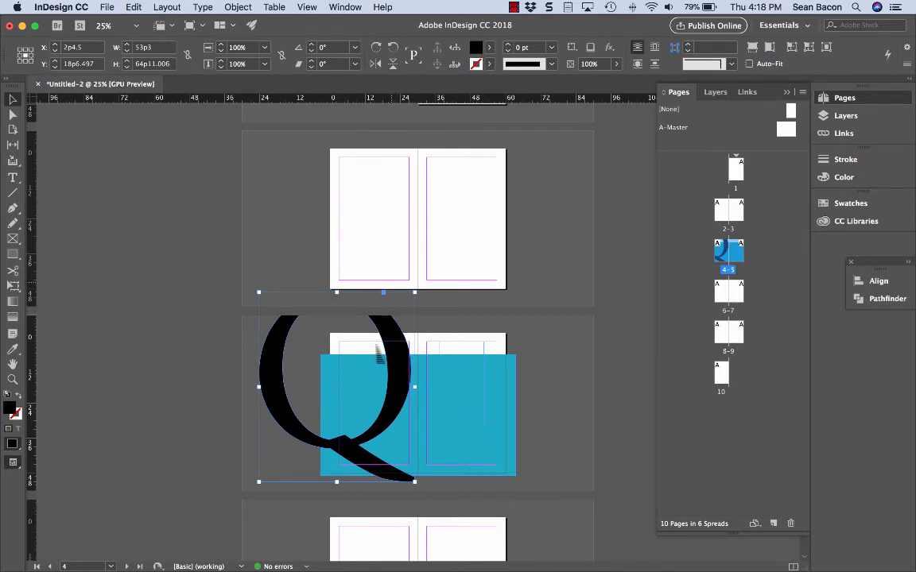
{"action": "left_click", "coordinate": [134, 7]}
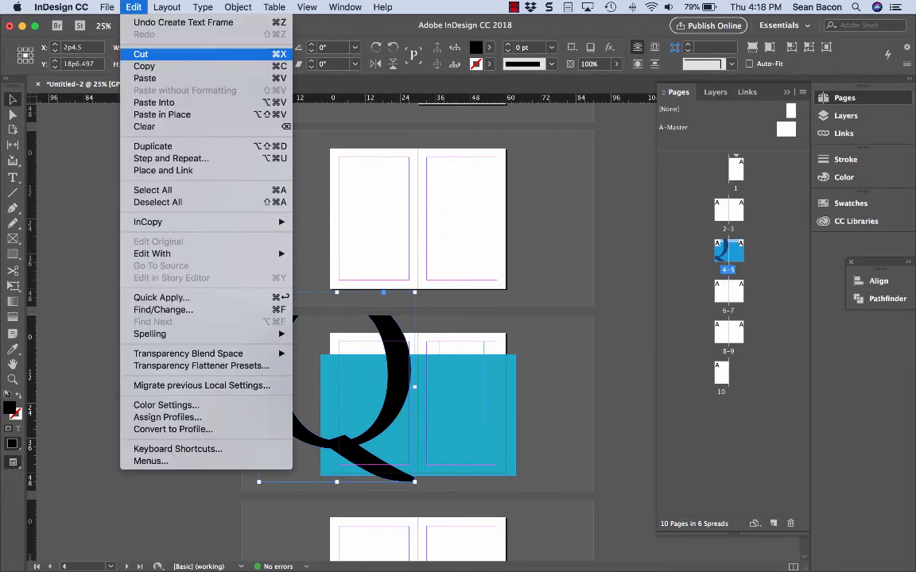
{"action": "left_click", "coordinate": [148, 66]}
{"action": "left_click", "coordinate": [418, 186]}
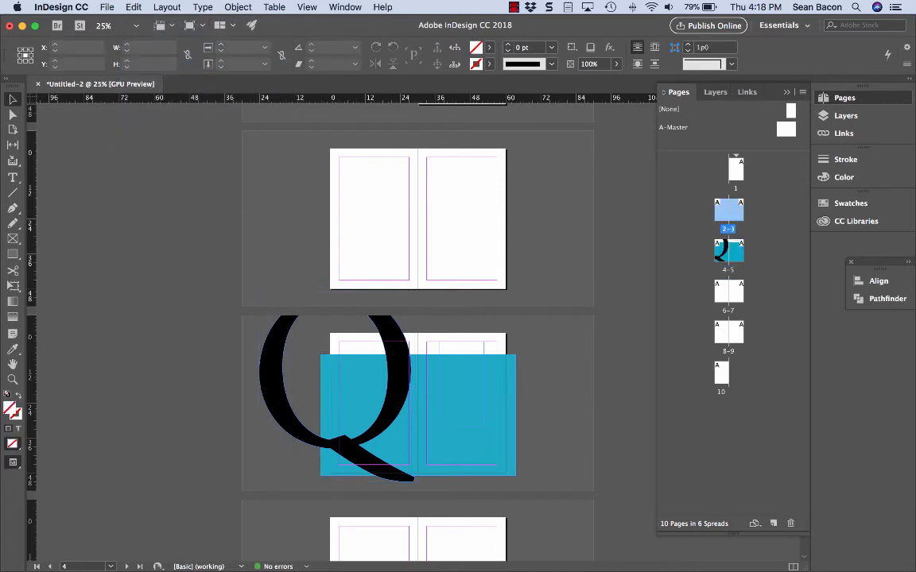
{"action": "left_click", "coordinate": [133, 7]}
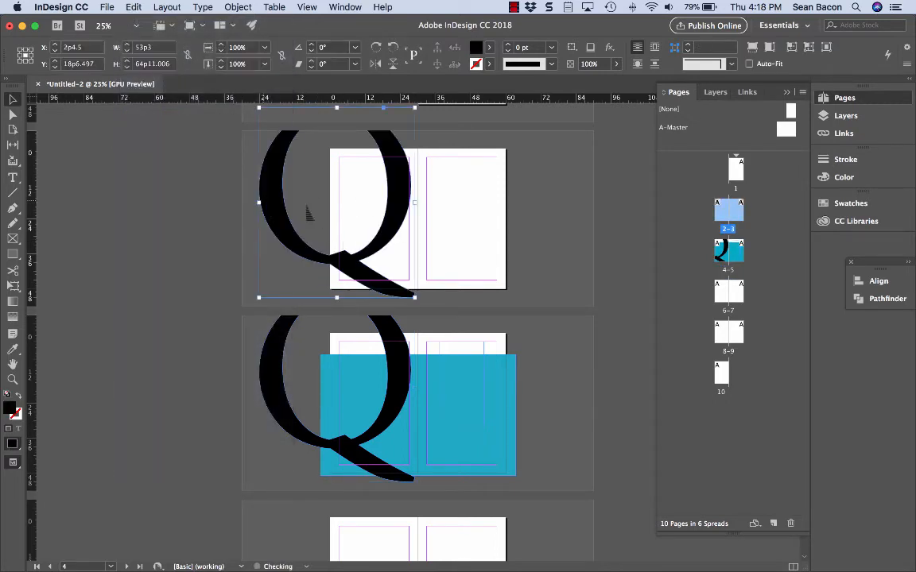
{"action": "left_click_drag", "start_coordinate": [393, 235], "coordinate": [570, 239]}
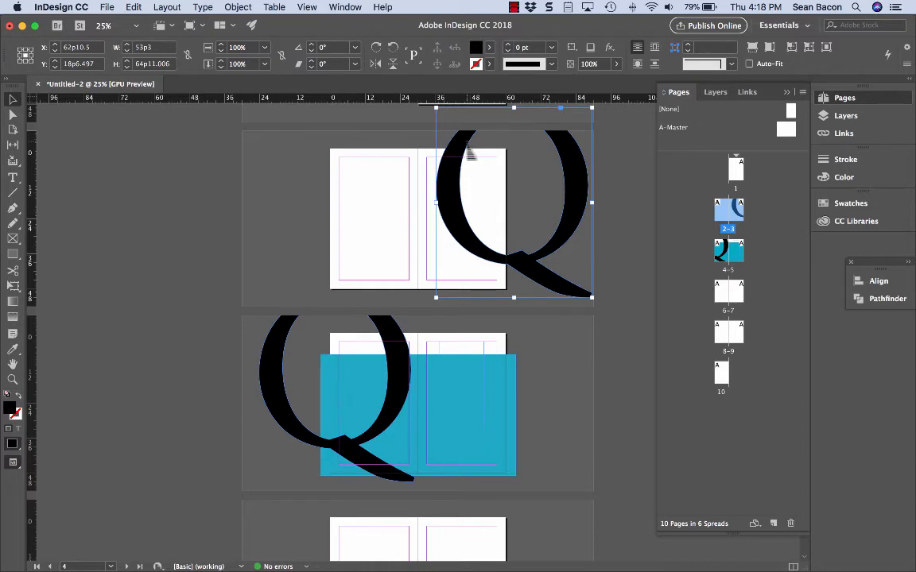
{"action": "left_click", "coordinate": [512, 332]}
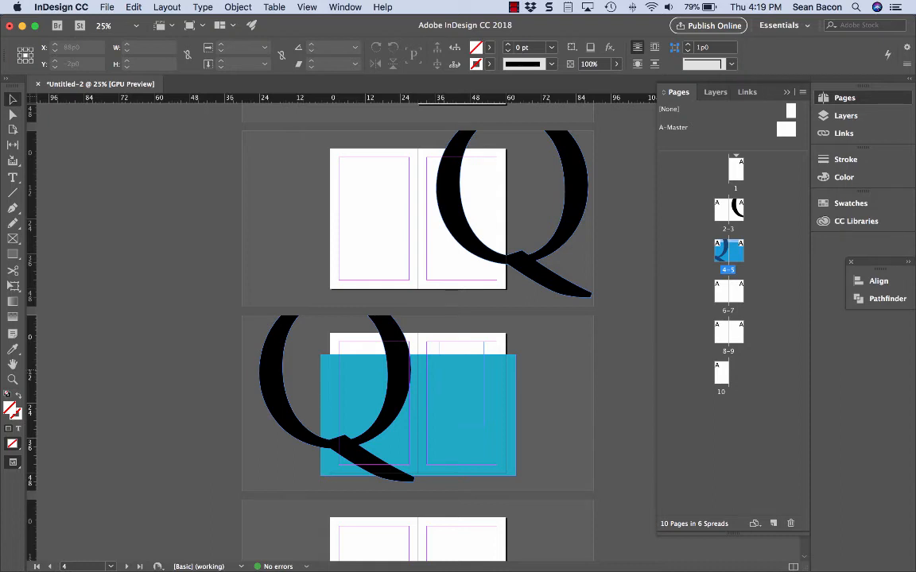
- Begin a new document and set its width to 300p0
{"action": "left_click", "coordinate": [106, 7]}
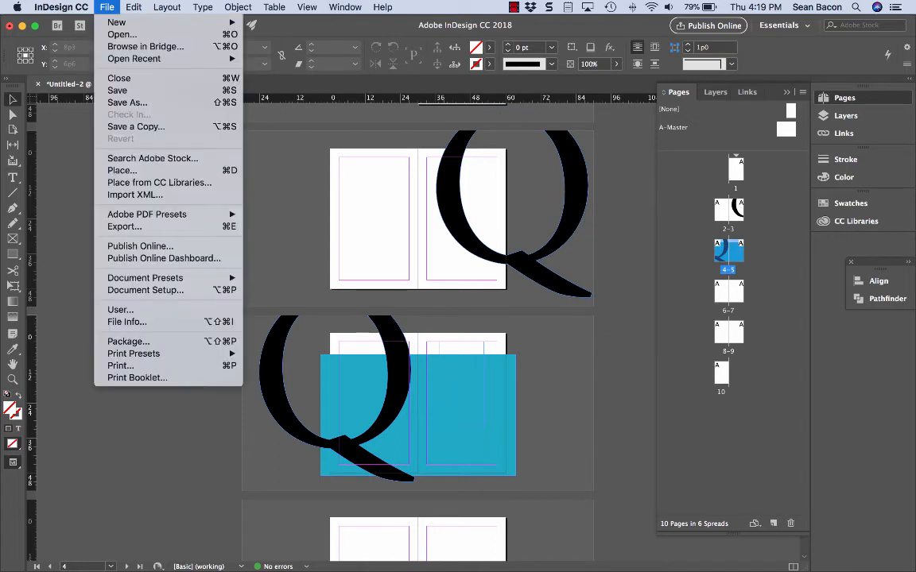
{"action": "mouse_move", "coordinate": [117, 23]}
{"action": "left_click", "coordinate": [281, 25]}
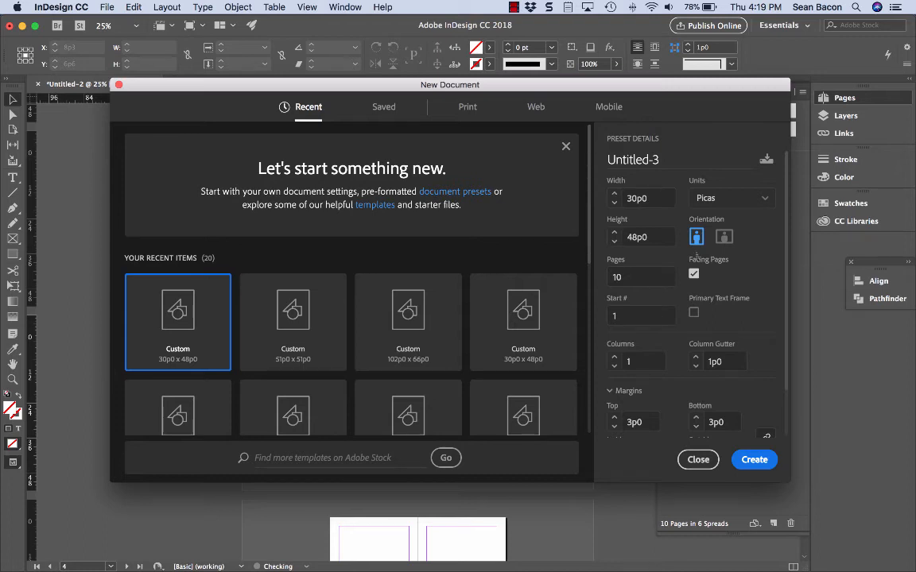
{"action": "double_click", "coordinate": [640, 237]}
{"action": "double_click", "coordinate": [660, 199]}
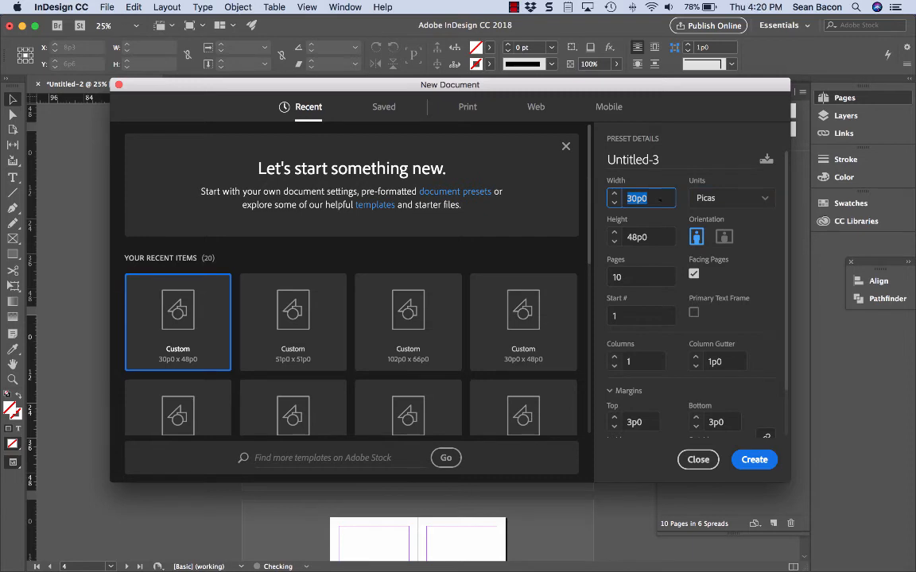
{"action": "type", "text": "300"}
{"action": "key", "text": "Tab"}
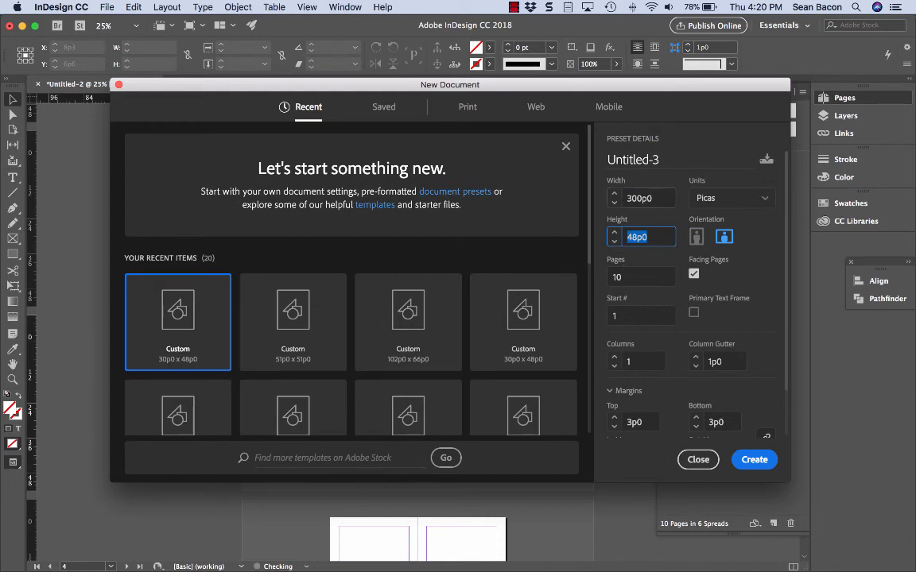
- Try a page width of 480p0 for the new document and set it back to 300p0
{"action": "double_click", "coordinate": [639, 198]}
{"action": "type", "text": "480"}
{"action": "key", "text": "Tab"}
{"action": "key", "text": "shift+Tab"}
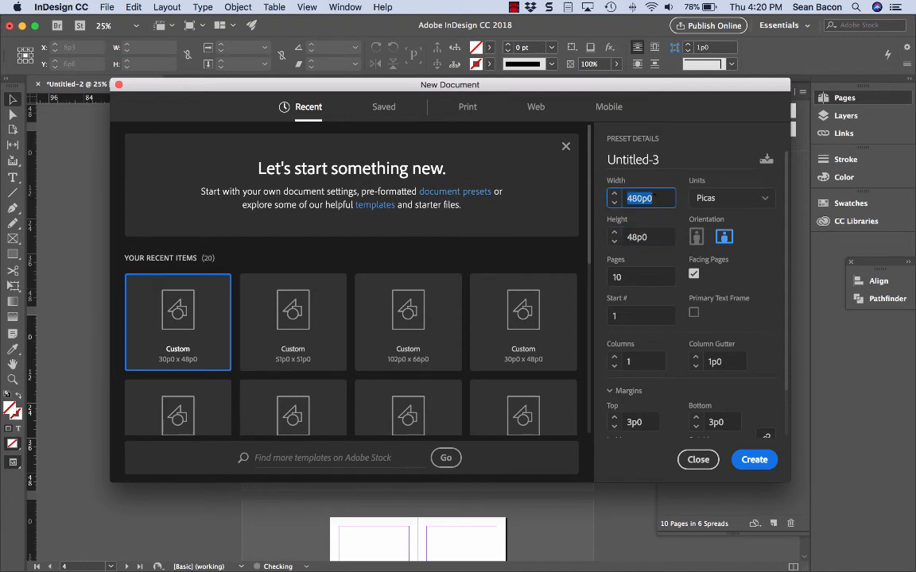
{"action": "type", "text": "300"}
{"action": "key", "text": "Tab"}
- Set the page count to 1, turn off facing pages, and create the document
{"action": "key", "text": "Tab"}
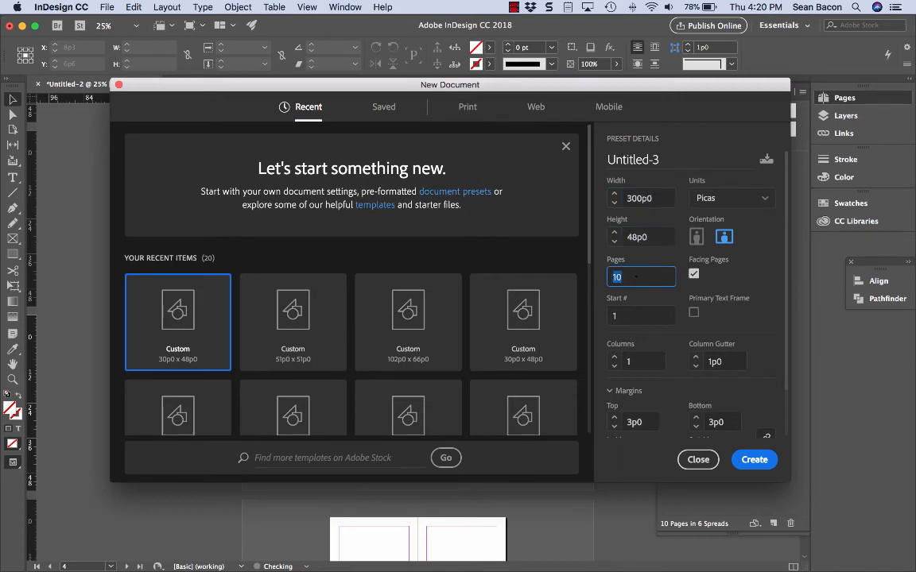
{"action": "type", "text": "1"}
{"action": "left_click", "coordinate": [694, 274]}
{"action": "key", "text": "Return"}
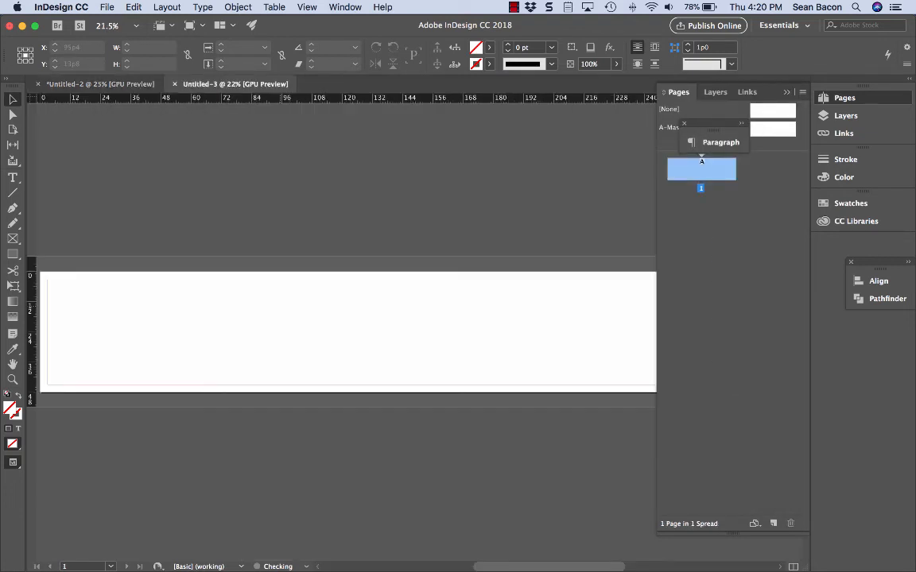
- Collapse the Pages panel so the whole width of the new document's page is exposed
{"action": "key", "text": "super+minus"}
{"action": "key", "text": "super+minus"}
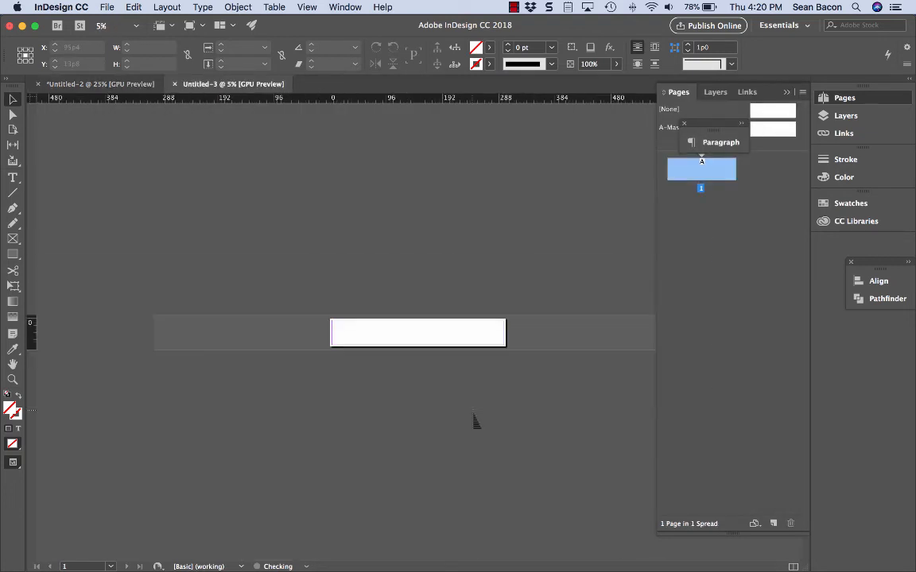
{"action": "key", "text": "super+equal"}
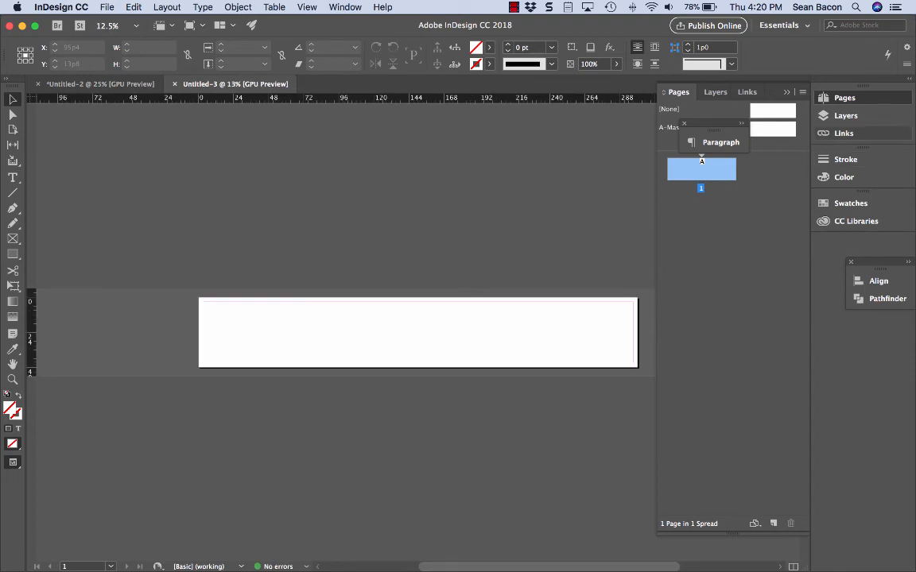
{"action": "left_click", "coordinate": [786, 92]}
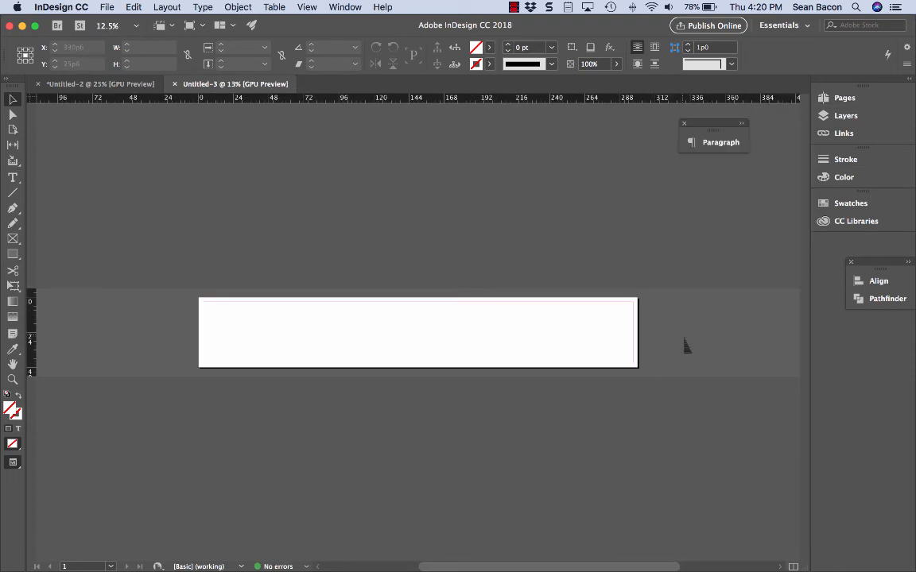
{"action": "key", "text": "super+equal"}
{"action": "key", "text": "super+minus"}
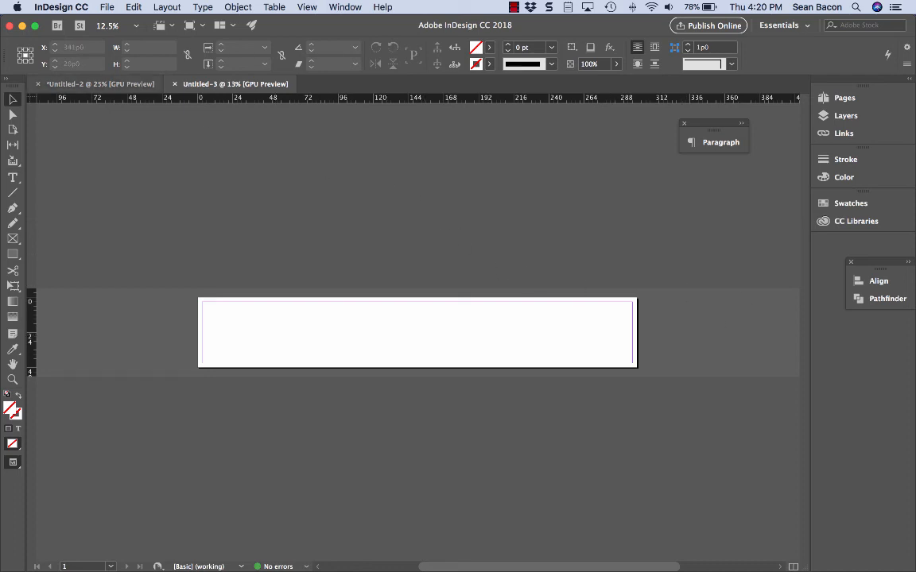
- Copy the Q from page 4 of Untitled-2 into Untitled-3 and place it over the page's left edge, at about X -2p7.5
{"action": "left_click", "coordinate": [111, 84]}
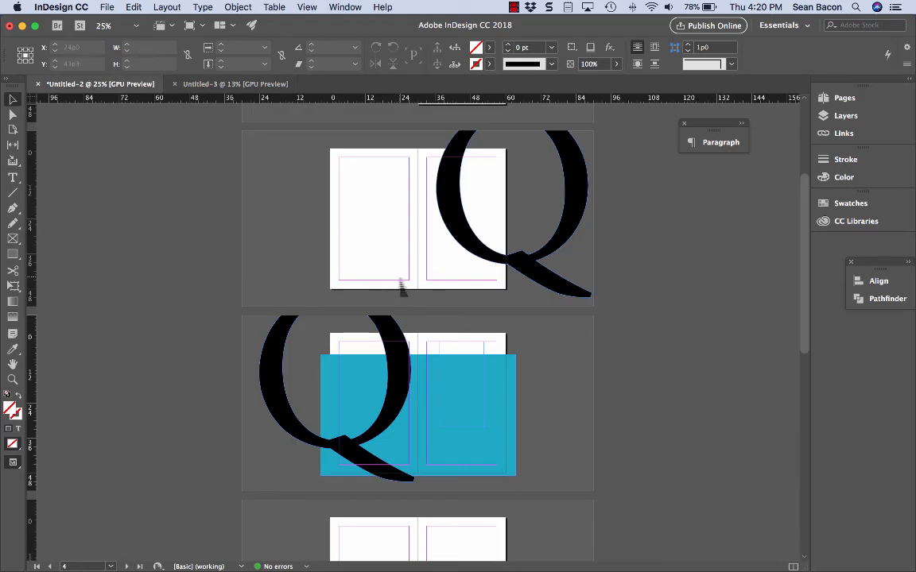
{"action": "left_click", "coordinate": [402, 352]}
{"action": "key", "text": "cmd+c"}
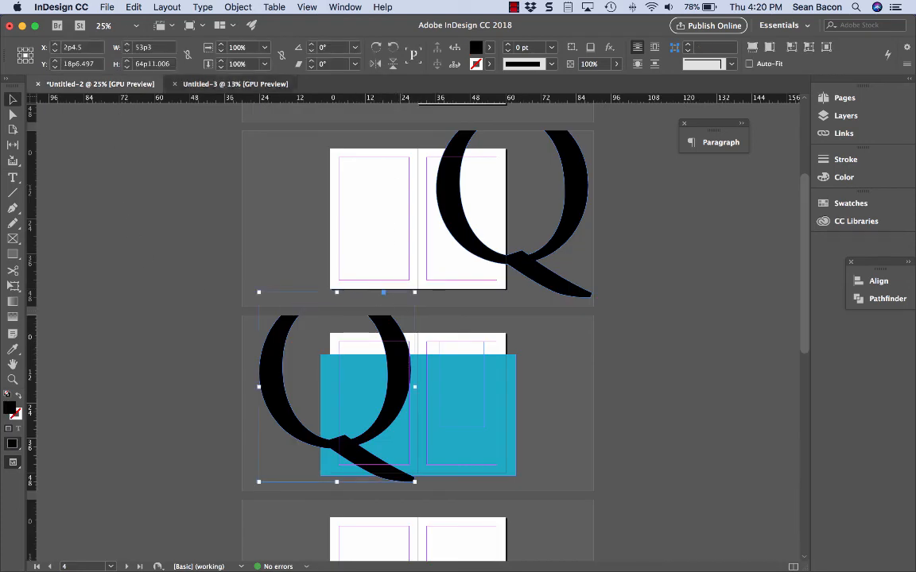
{"action": "left_click", "coordinate": [235, 84]}
{"action": "key", "text": "cmd+v"}
{"action": "left_click_drag", "start_coordinate": [447, 366], "coordinate": [222, 366]}
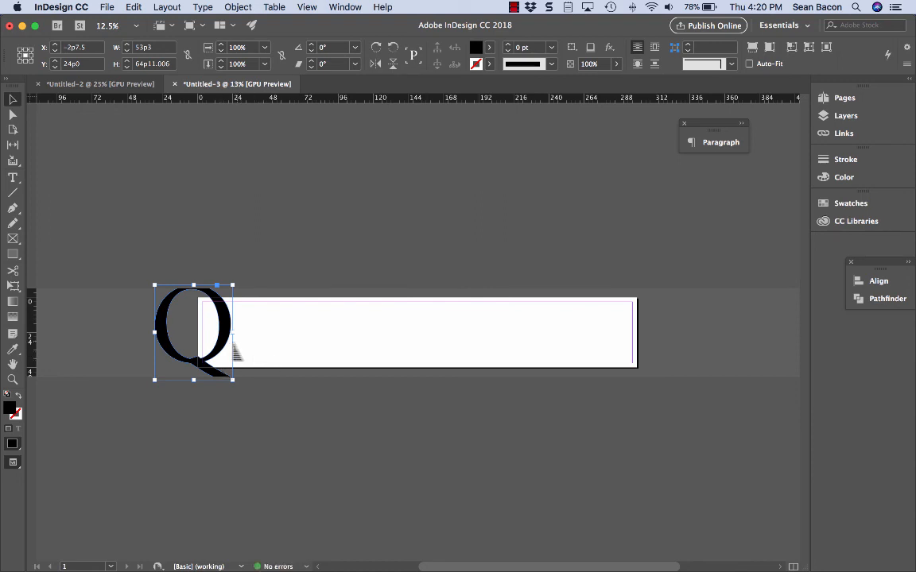
- Duplicate the Q to its right, rotate the duplicate 45°, and move it to about X 33p11, Y 15p4
{"action": "left_click_drag", "start_coordinate": [208, 309], "coordinate": [279, 348]}
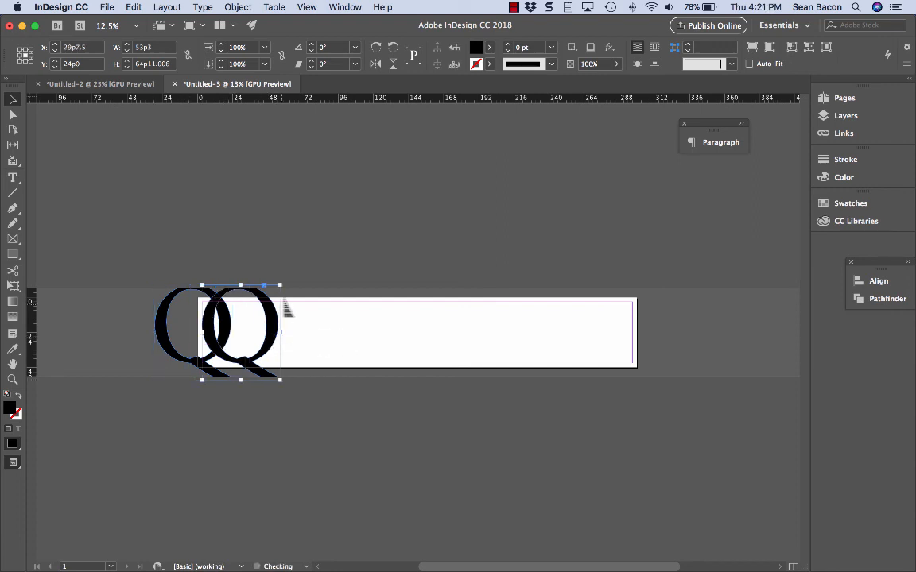
{"action": "left_click_drag", "start_coordinate": [283, 280], "coordinate": [227, 279]}
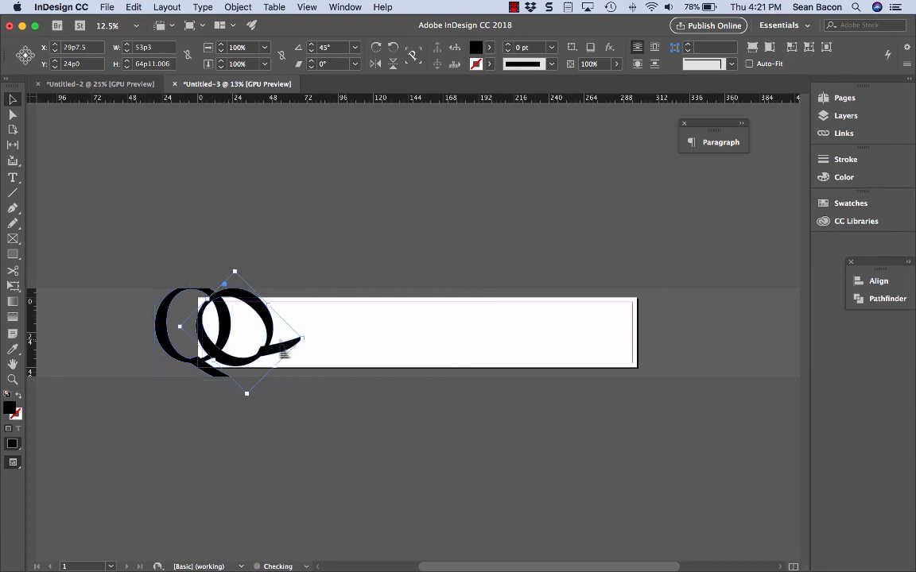
{"action": "mouse_move", "coordinate": [281, 350]}
{"action": "left_mouse_down"}
{"action": "mouse_move", "coordinate": [305, 339]}
{"action": "mouse_move", "coordinate": [288, 343]}
{"action": "left_mouse_up"}
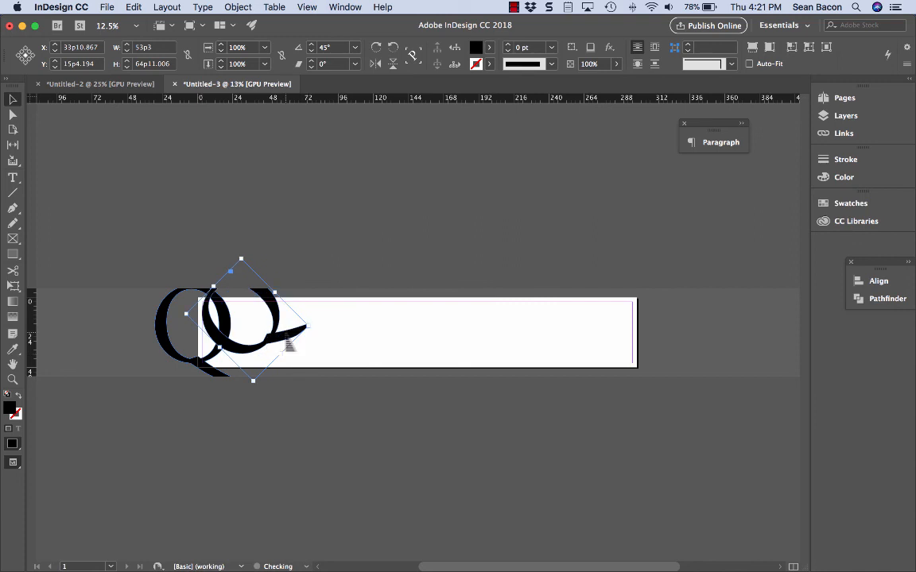
{"action": "left_click", "coordinate": [600, 341]}
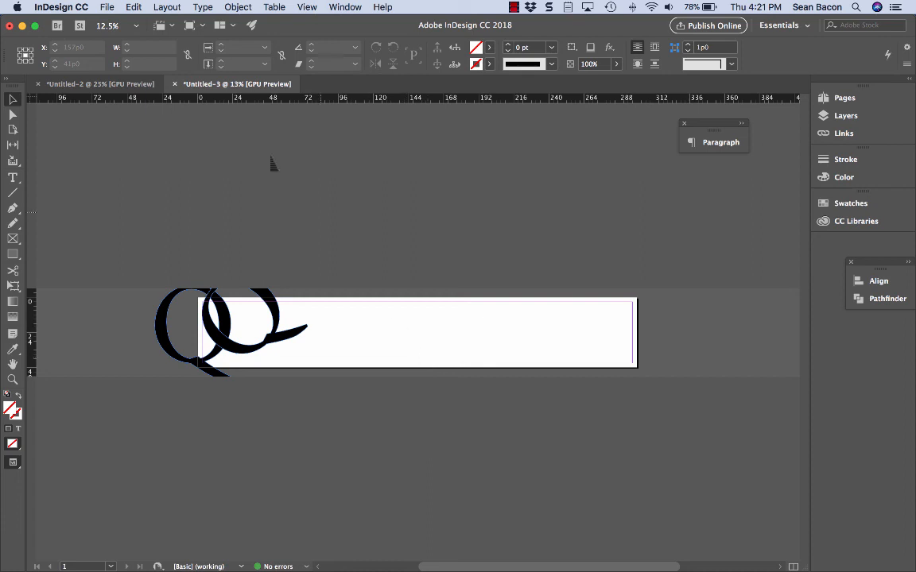
- Return to the Untitled-2 document and go to the page 6–7 spread
{"action": "left_click", "coordinate": [100, 83]}
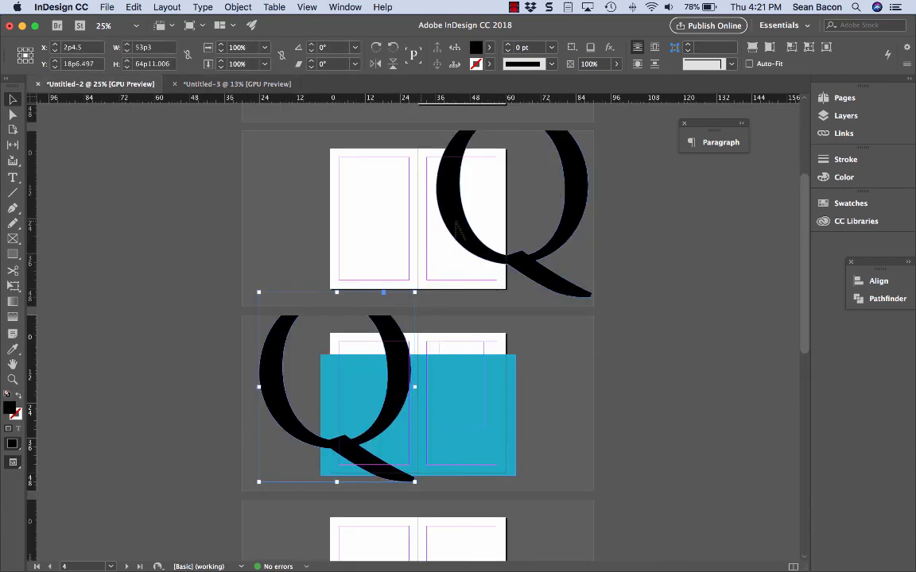
{"action": "scroll", "coordinate": [465, 374], "scroll_direction": "down", "scroll_amount": 5}
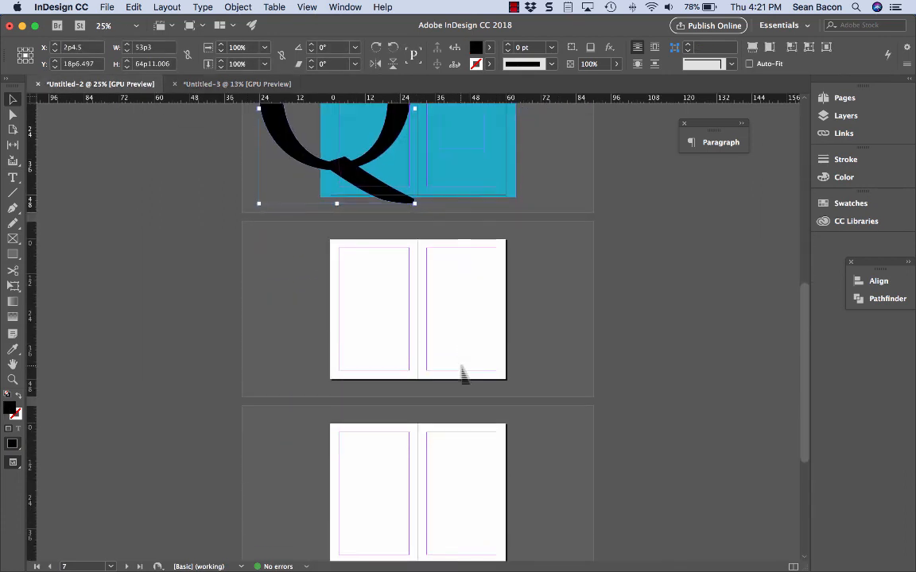